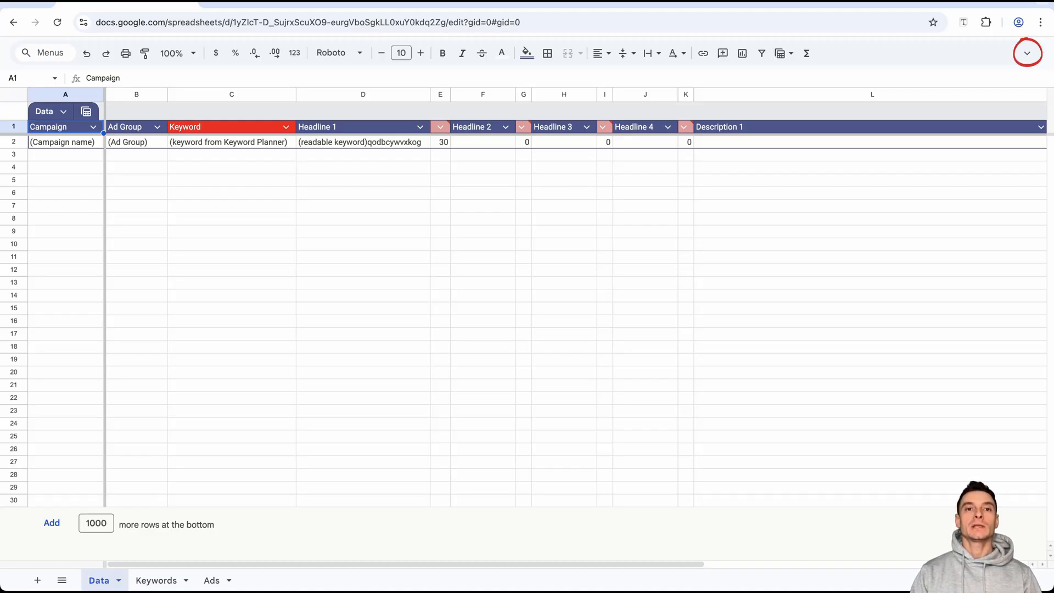
Make a copy of the upload sheet named "Nails – Upload Sheet Google Ads", keeping it in My Drive.
left_click(1028, 53)
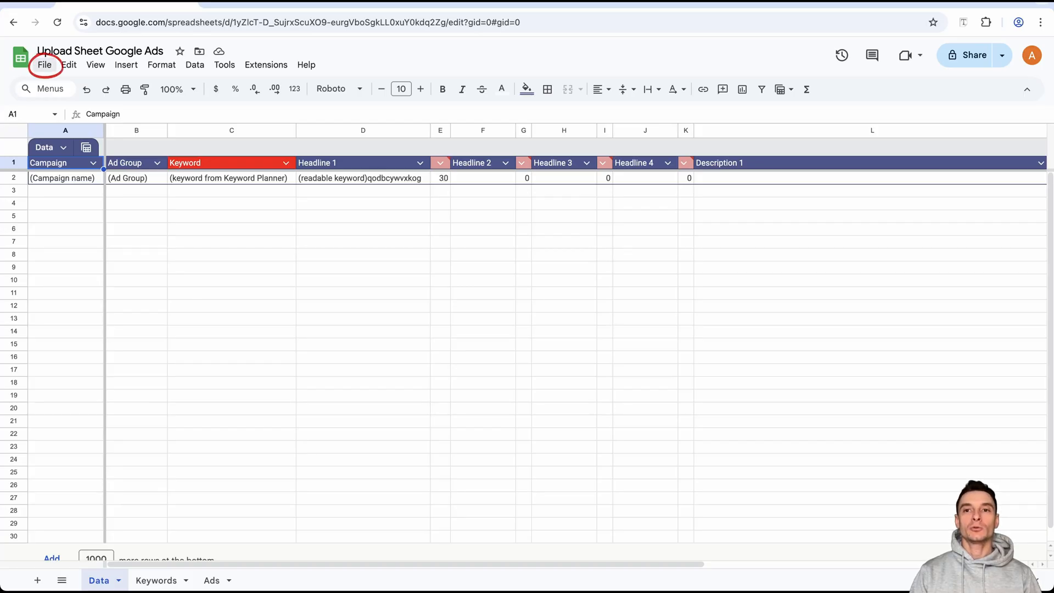
left_click(44, 65)
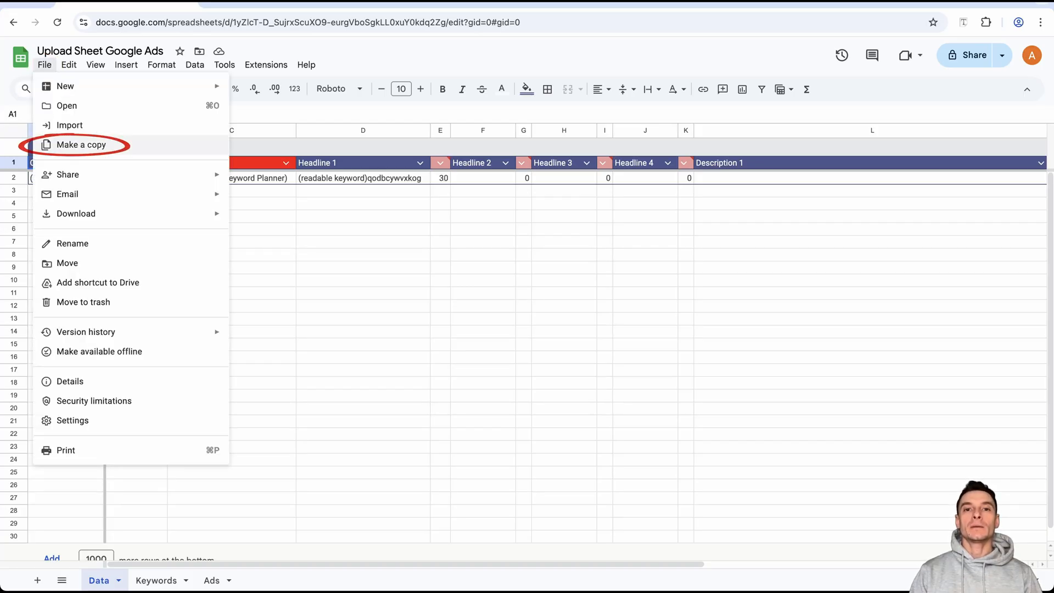
left_click(82, 145)
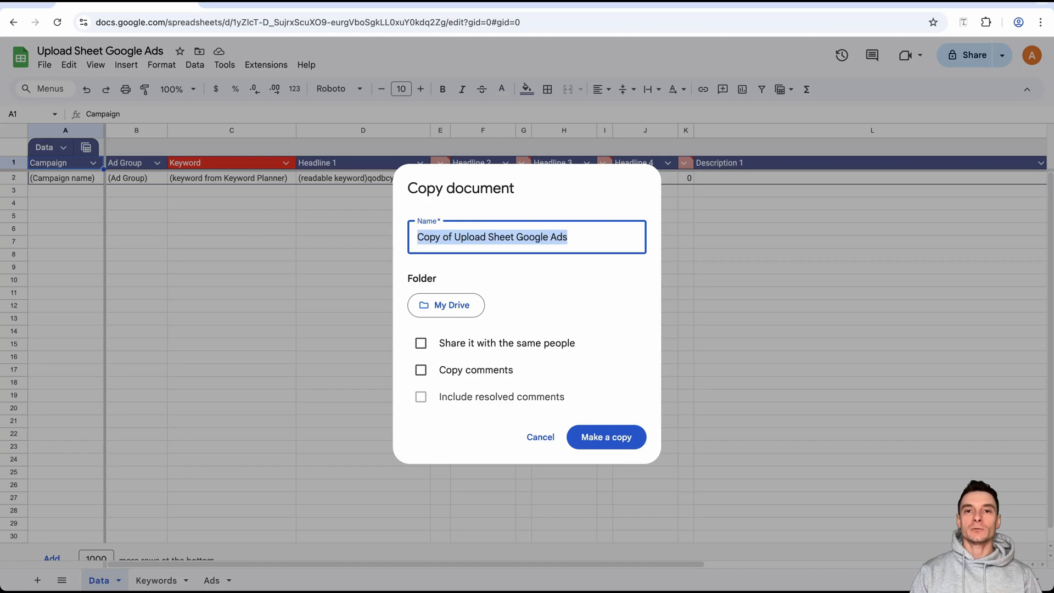
key("Home")
key("ctrl+shift+Right")
key("ctrl+shift+Right")
key("BackSpace")
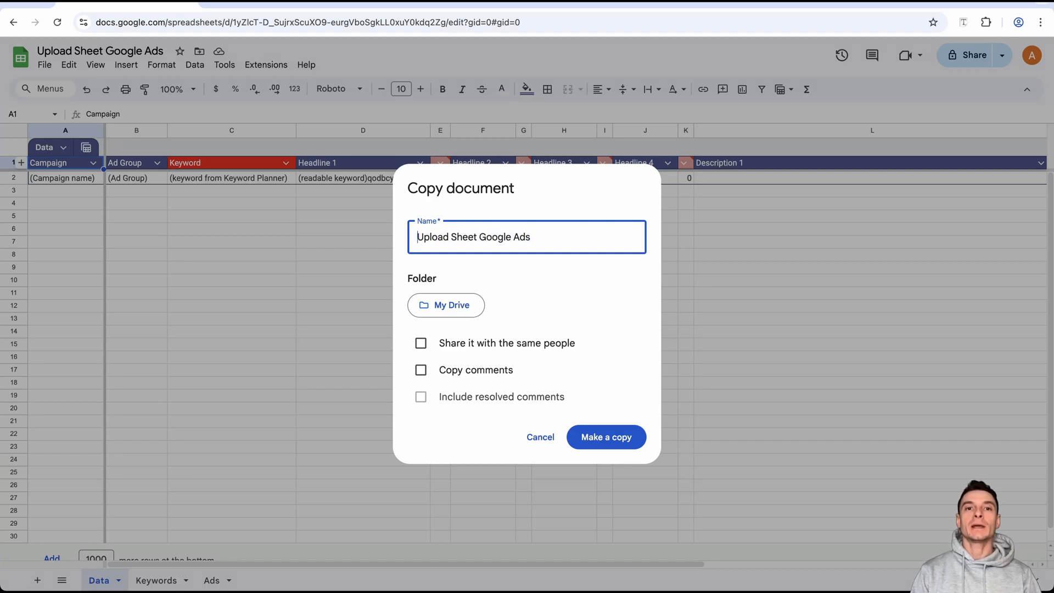
type("Nails -")
left_click(606, 437)
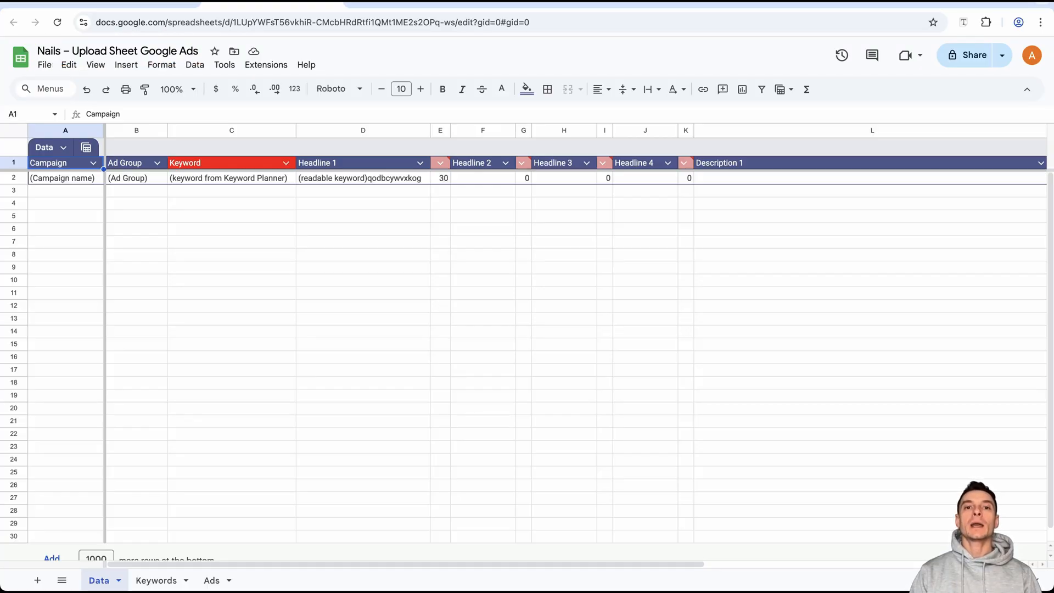
left_click(1028, 89)
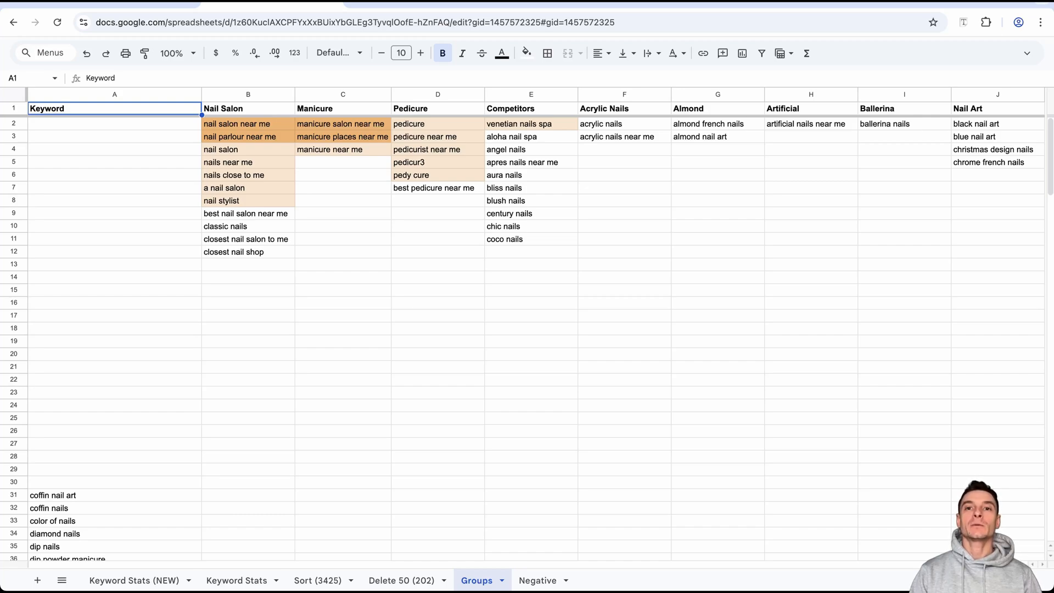
Copy the Nail Salon keywords B2:B12 from the Groups sheet and paste them into the new upload sheet's Keyword column, starting at C2.
left_click_drag(248, 124, 248, 252)
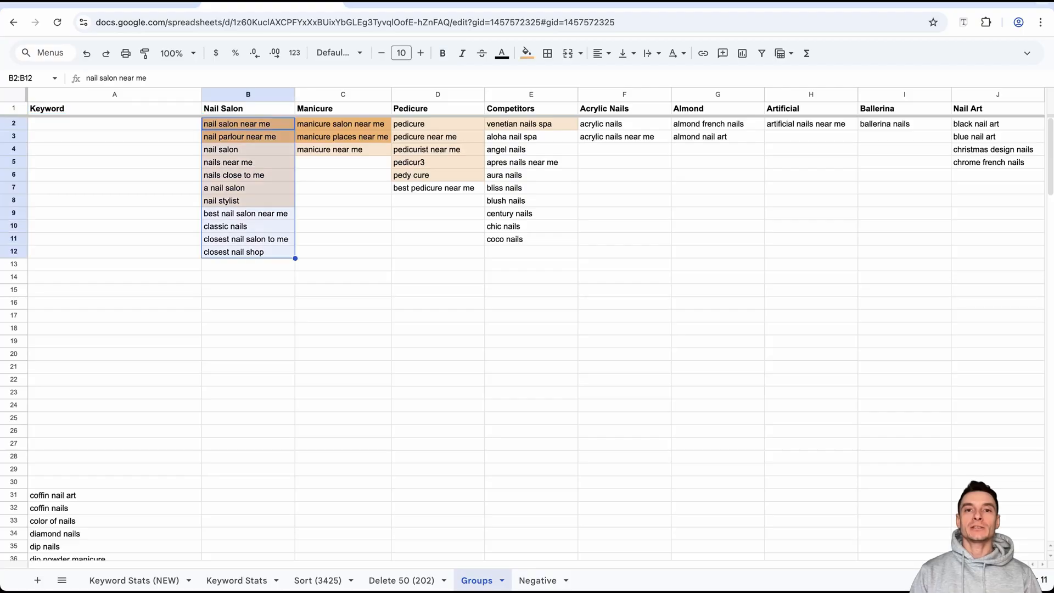
key("super+c")
key("ctrl+Tab")
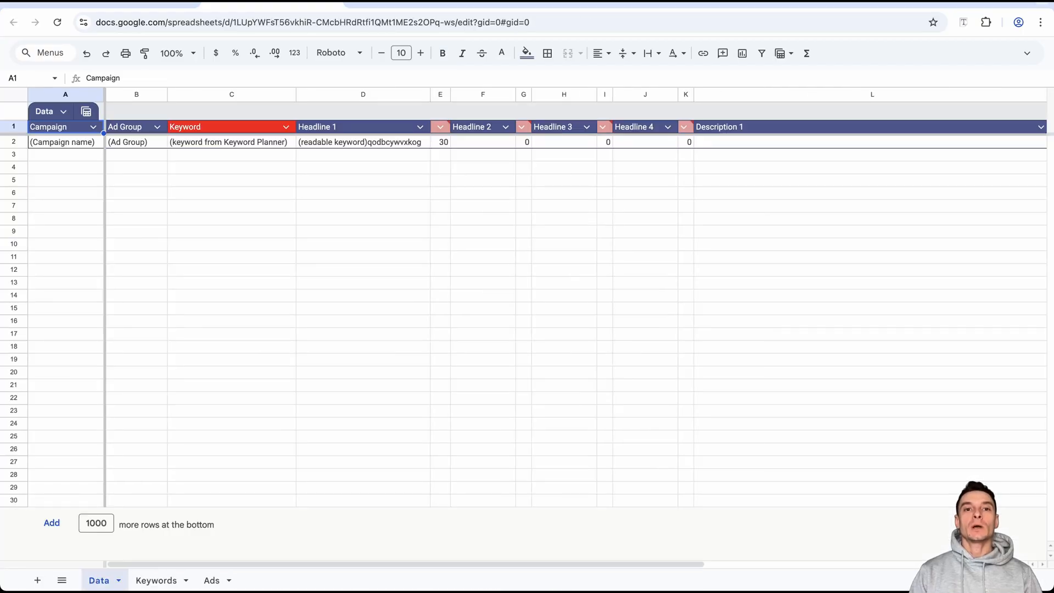
left_click(231, 142)
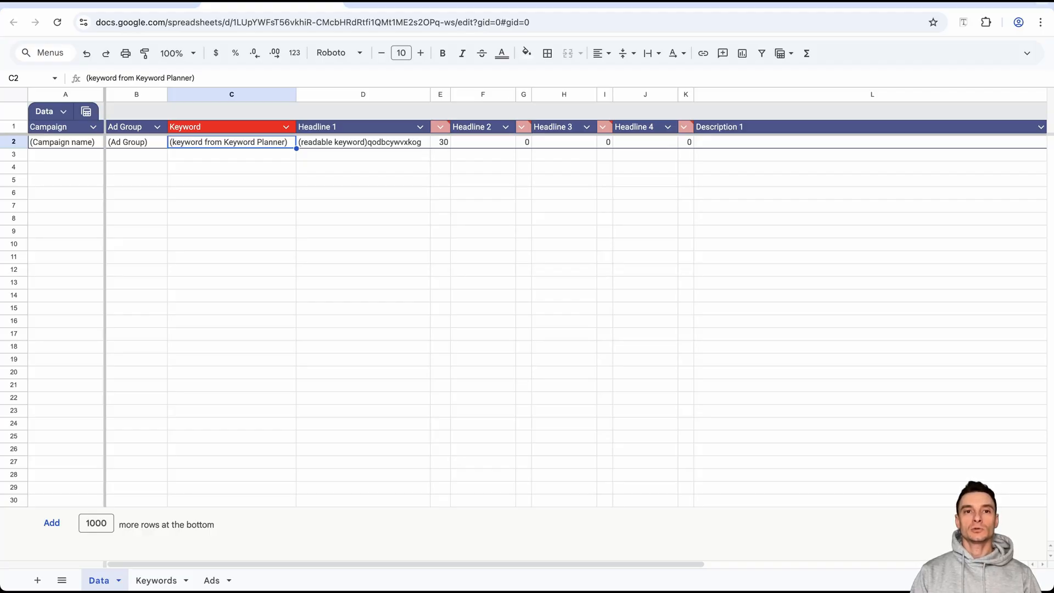
right_click(291, 142)
mouse_move(341, 212)
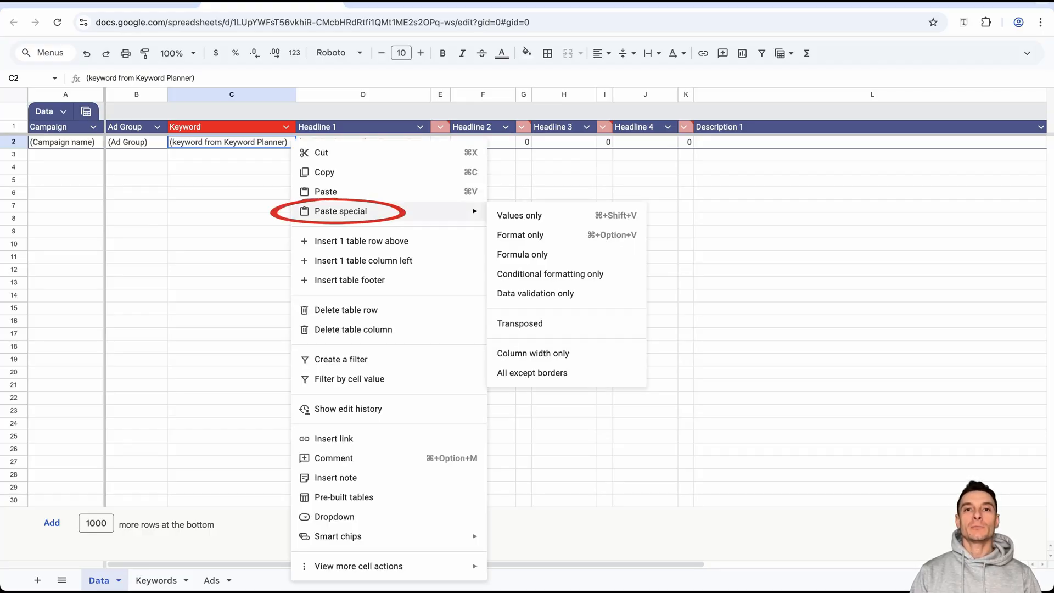
left_click(519, 215)
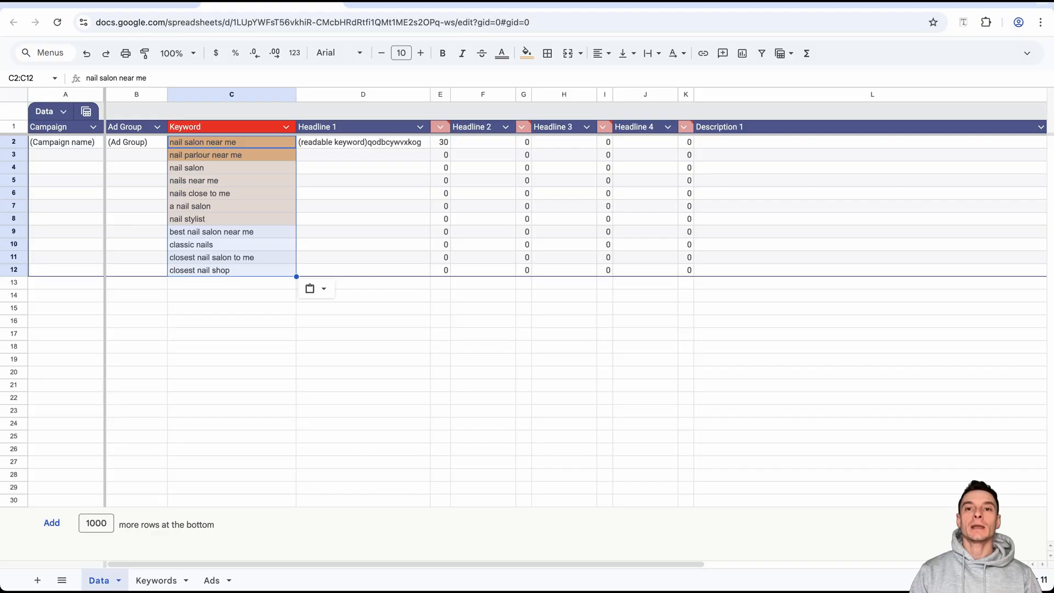
Fill the Campaign column from A2 to A12 with "Search Miami Nail Salon" and fit the column width to the name.
left_click(65, 143)
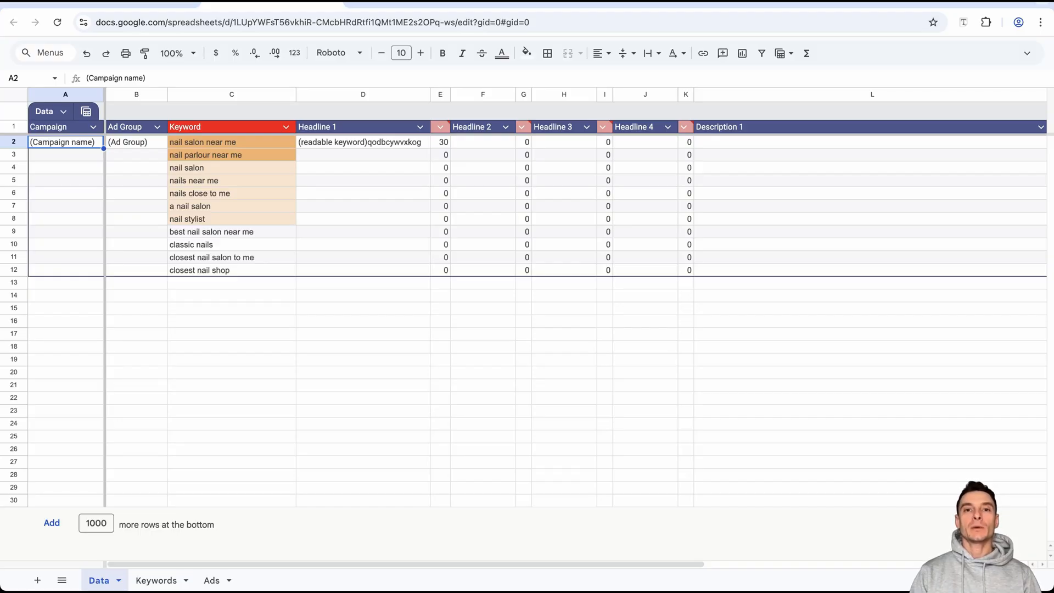
type("Search")
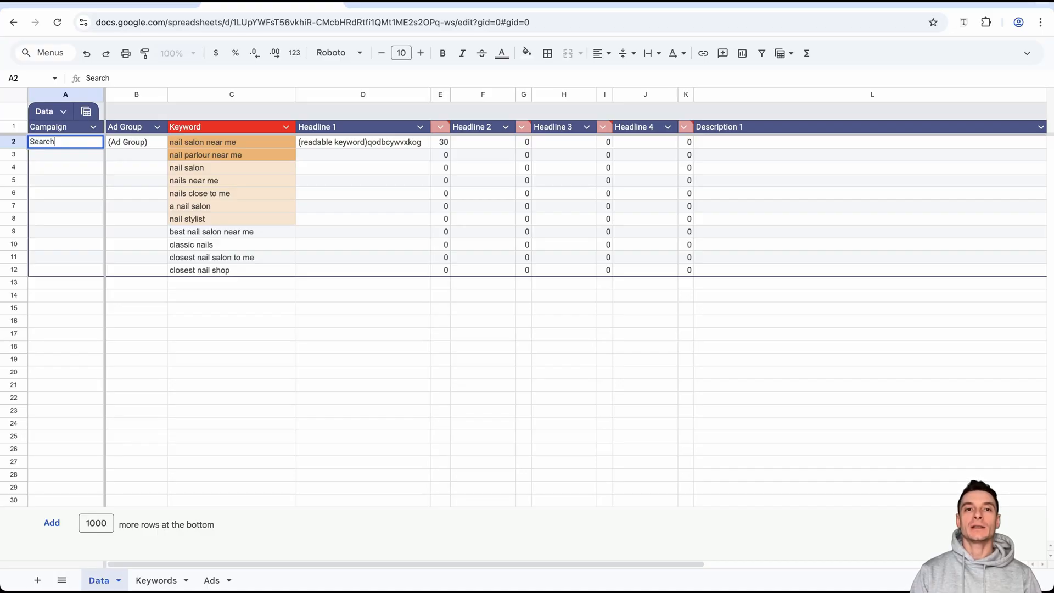
type("Miami")
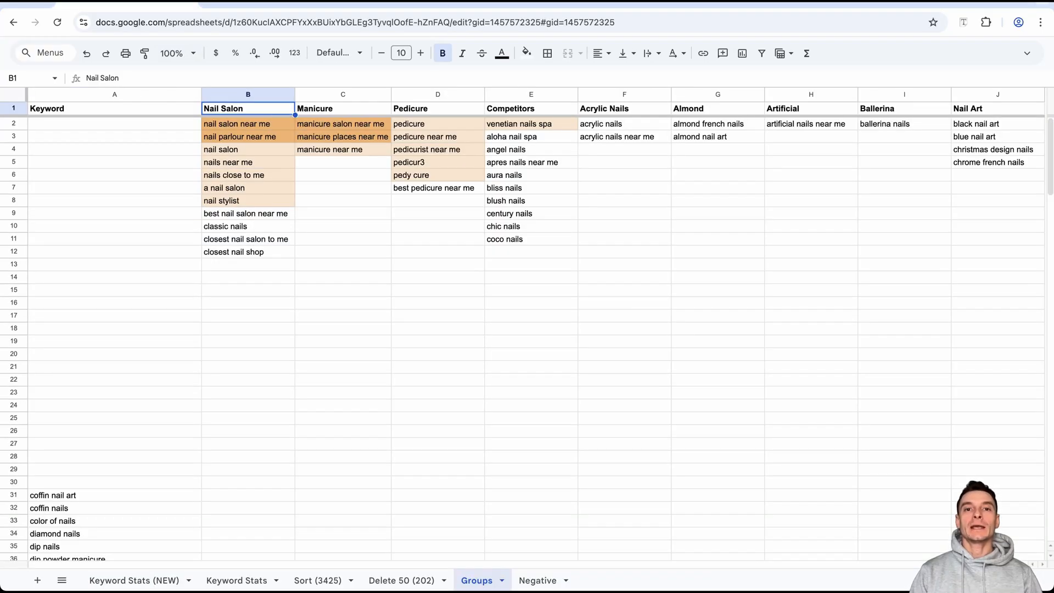
key("Return")
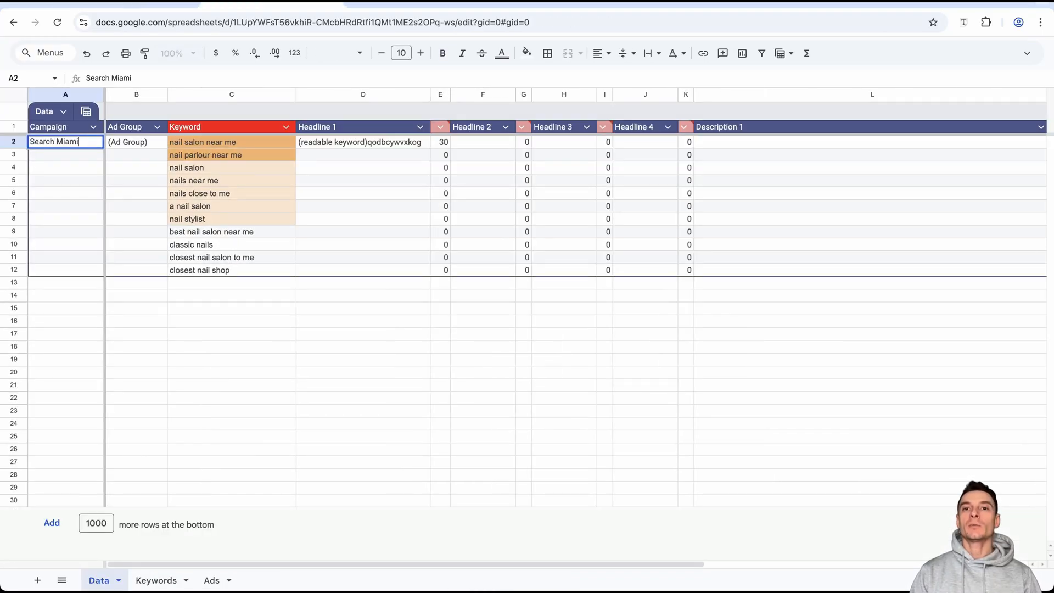
key("super+v")
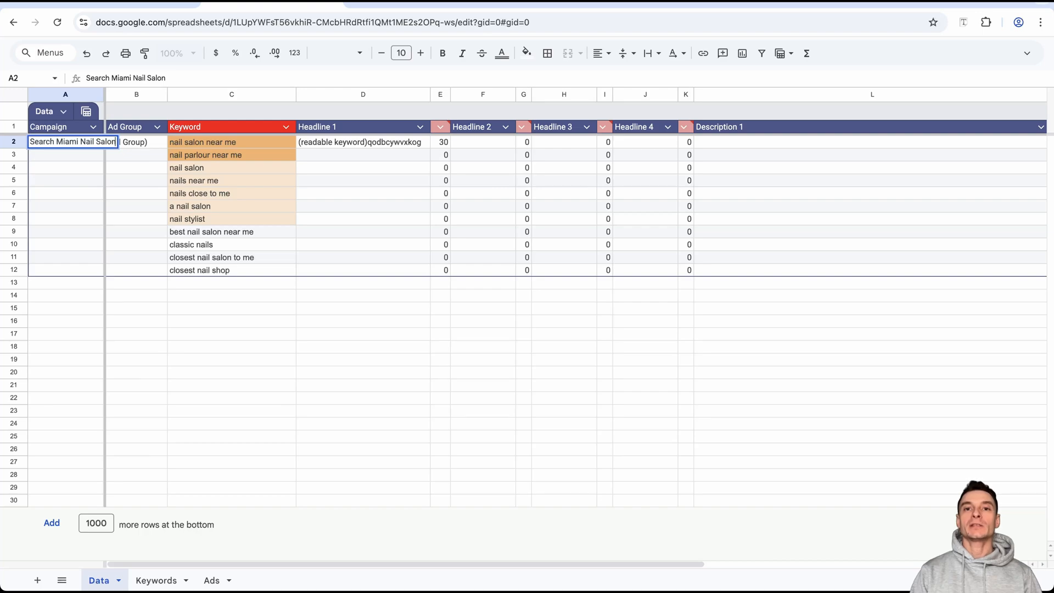
key("super+Return")
double_click(103, 94)
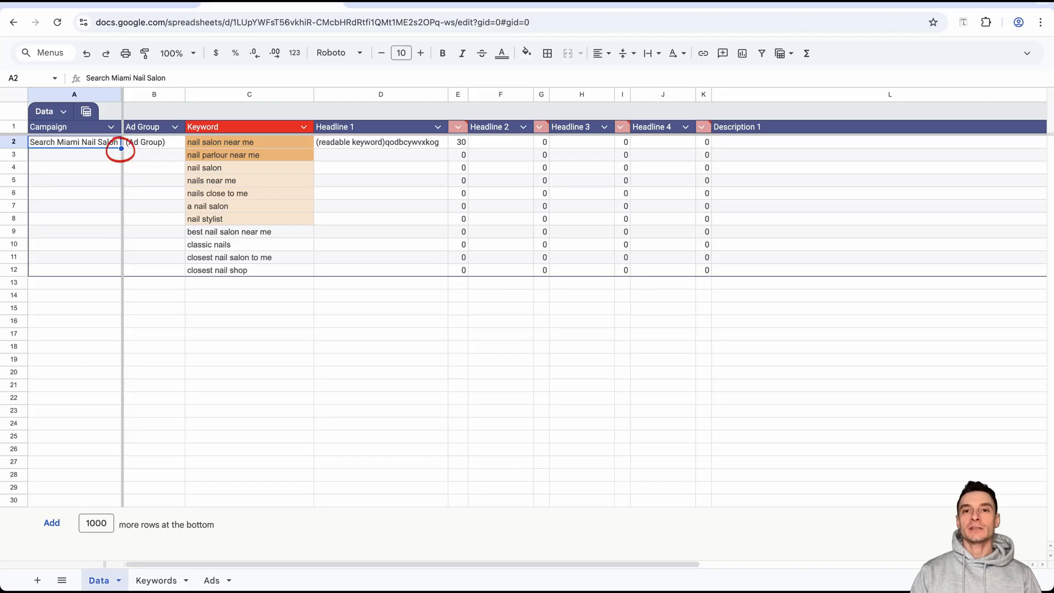
double_click(121, 148)
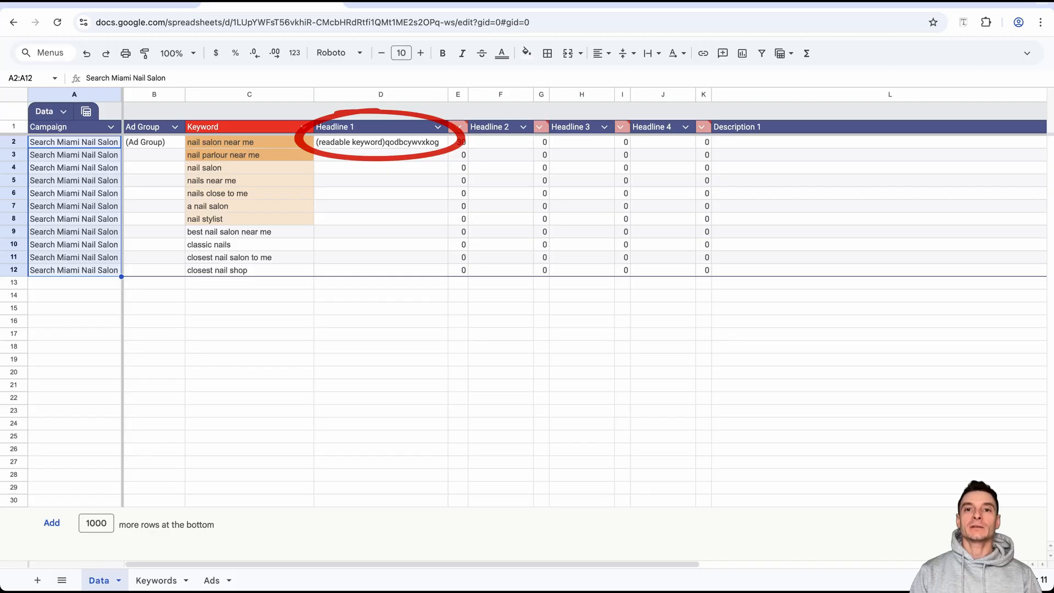
Enter "Nail Salon Near Coral Gables" as Headline 1 for the "nail salon near me" keyword in D2.
left_click(249, 143)
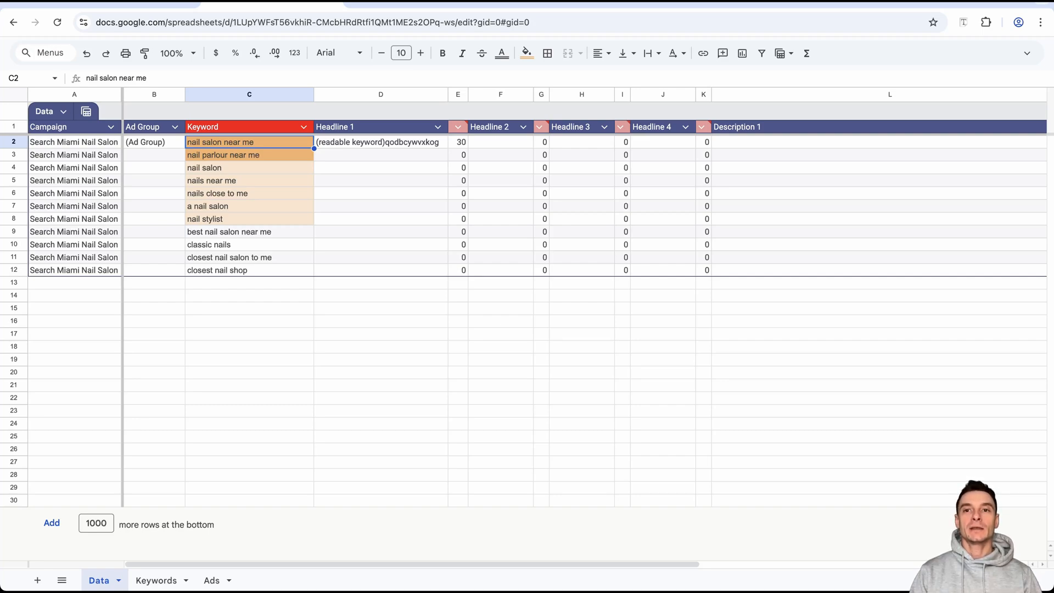
left_click(380, 142)
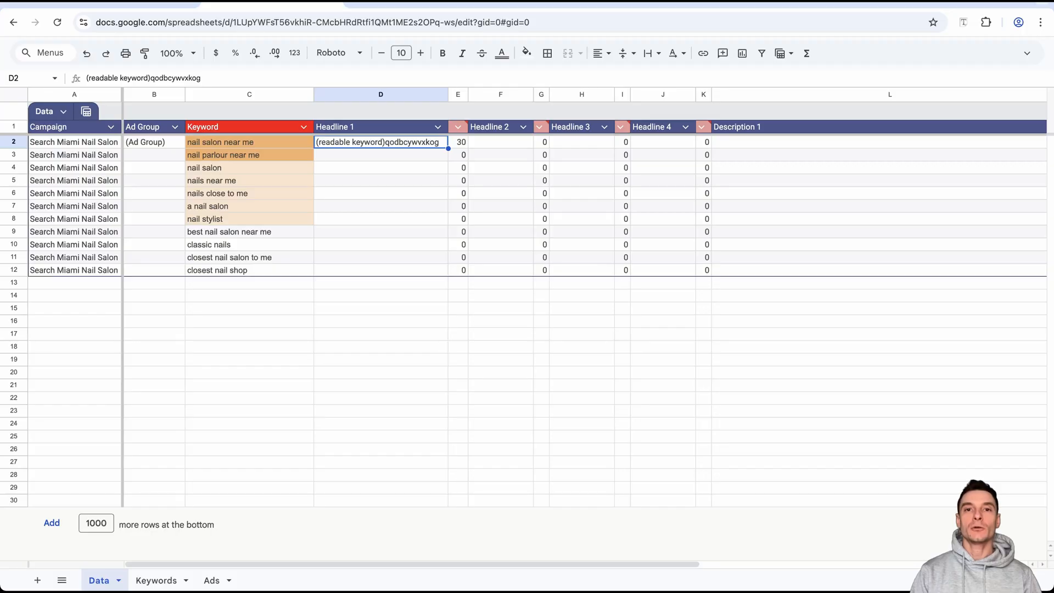
type("Nail Salon Near Coral Gables")
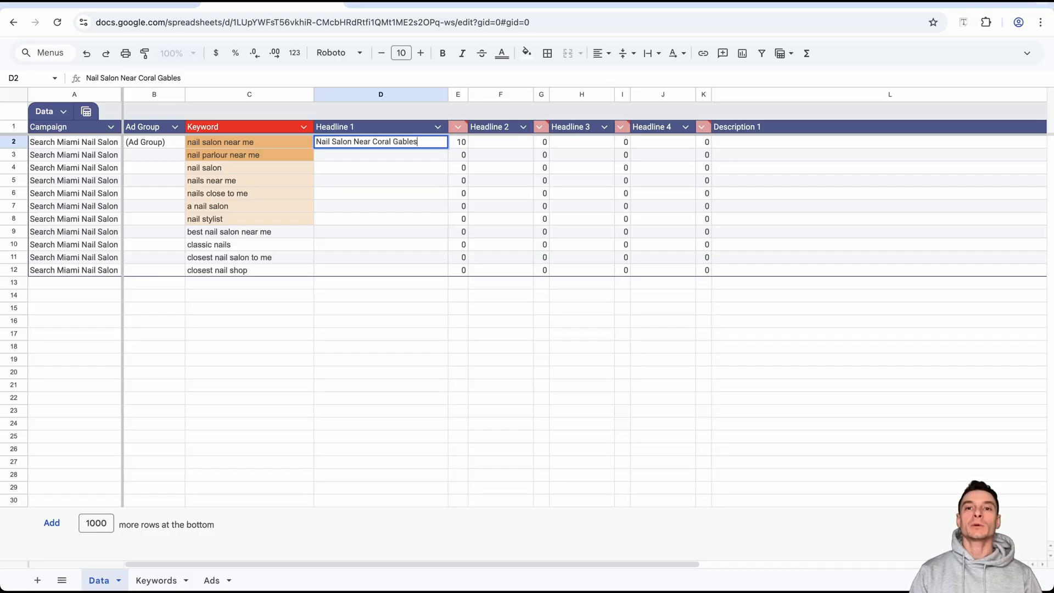
key("Return")
key("Up")
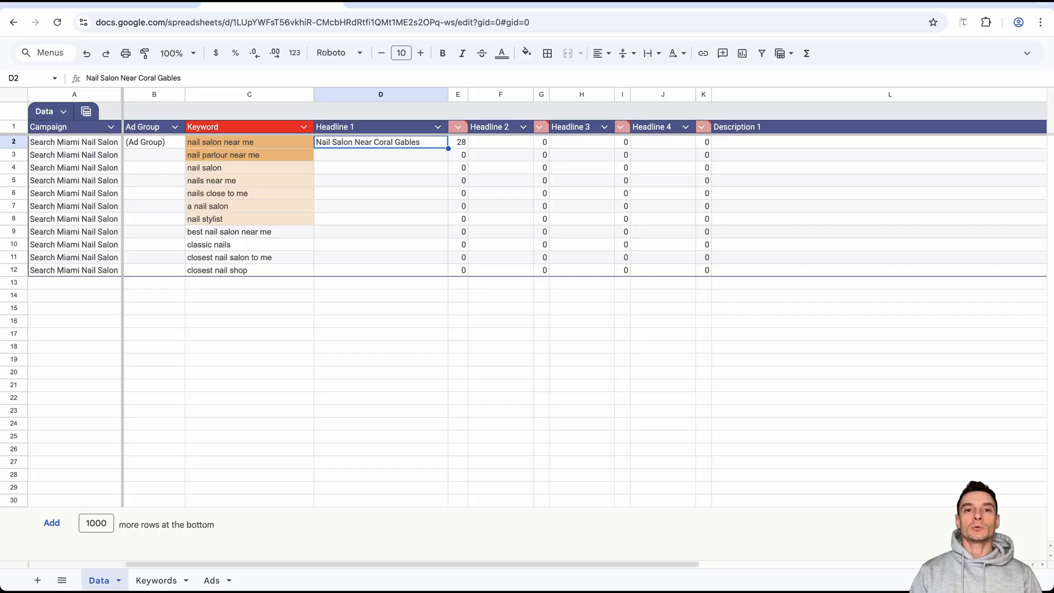
Move the "nail parlour near me" row and the "nail stylist" row to the end of the keyword table.
left_click(14, 154)
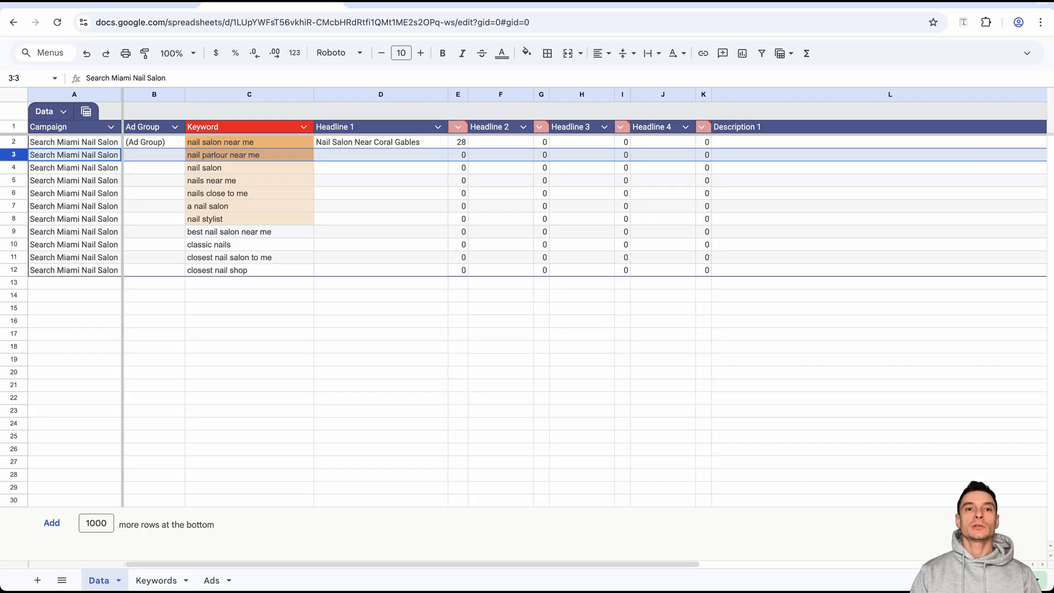
key("super+z")
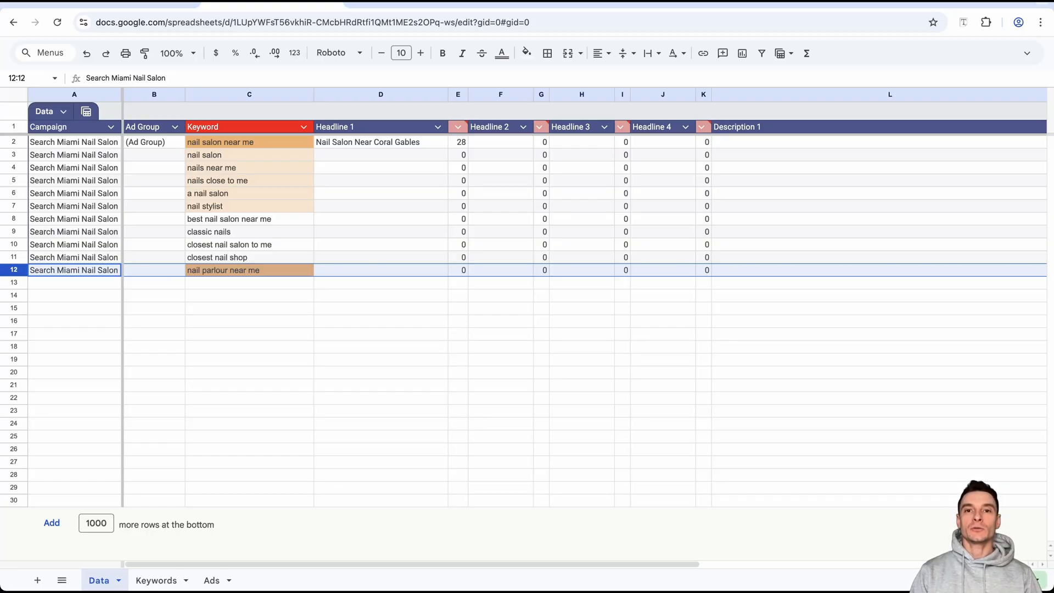
left_click(249, 155)
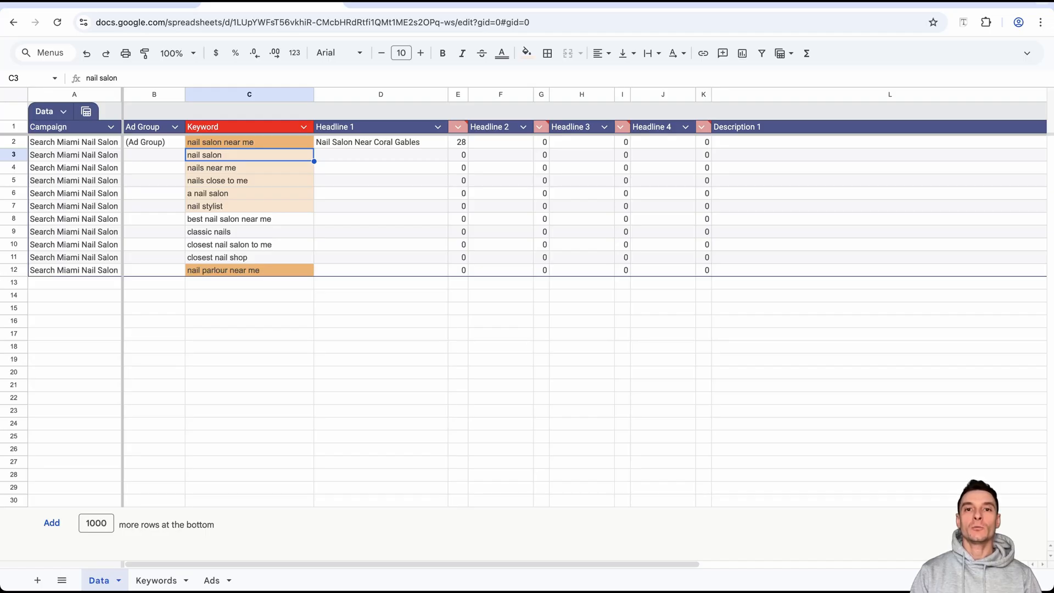
left_click(250, 168)
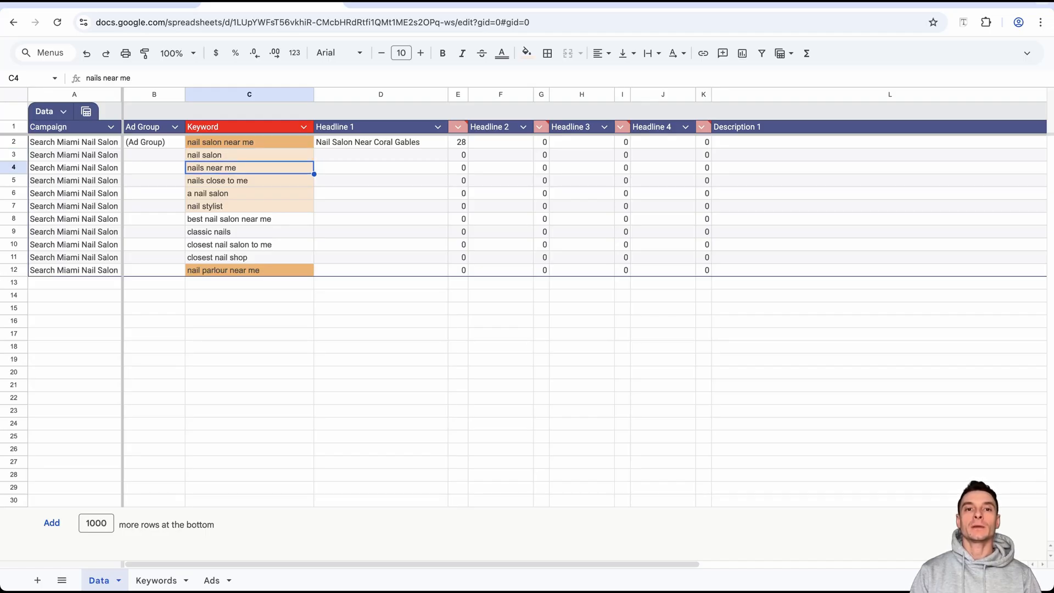
left_click(249, 180)
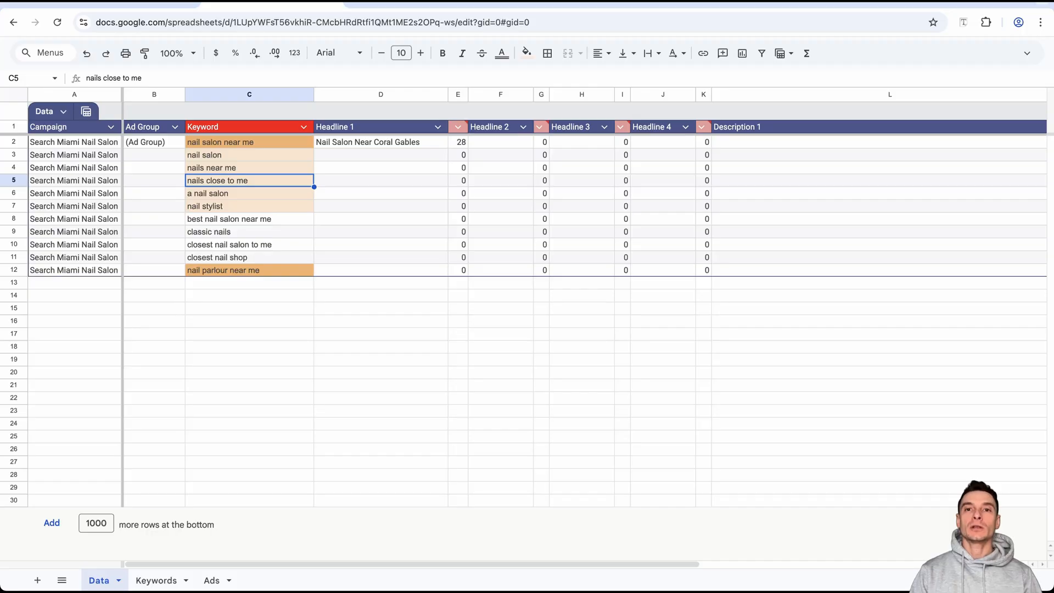
left_click(250, 193)
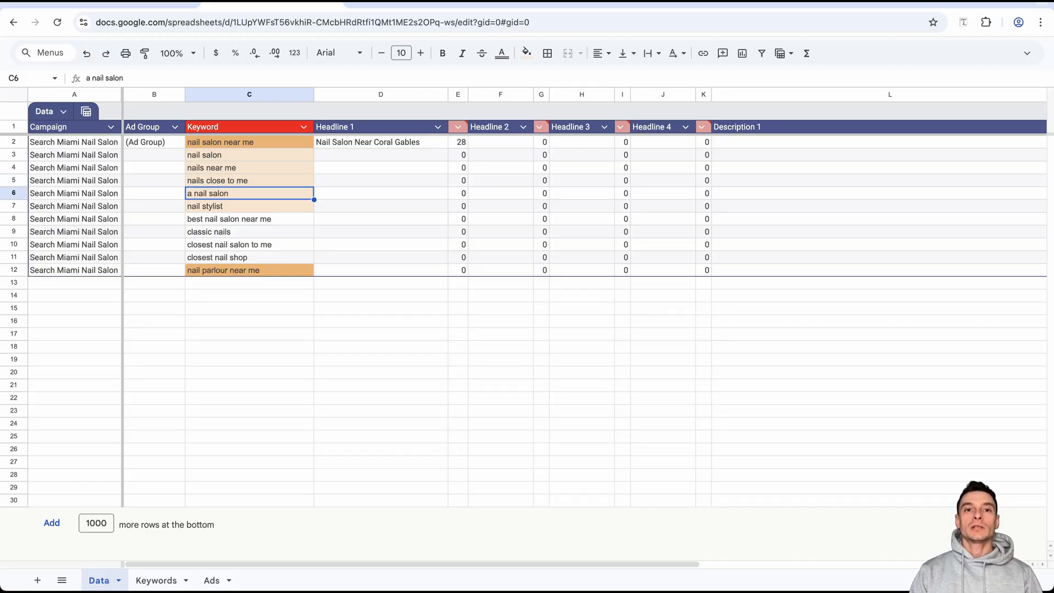
left_click(249, 207)
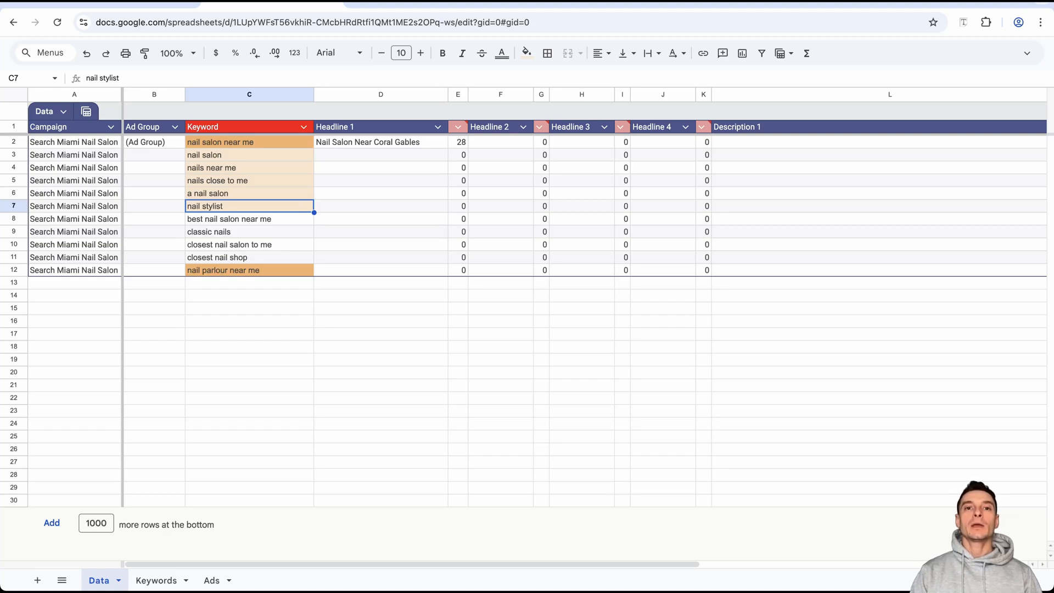
left_click(14, 206)
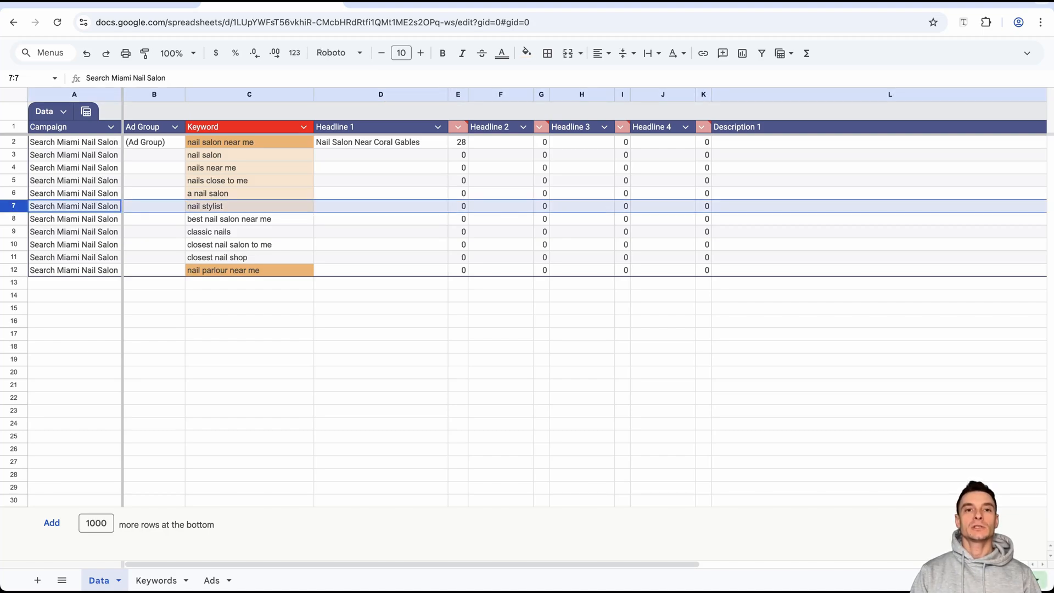
left_click_drag(13, 206, 14, 271)
Delete the "classic nails" keyword row from the table.
left_click(249, 207)
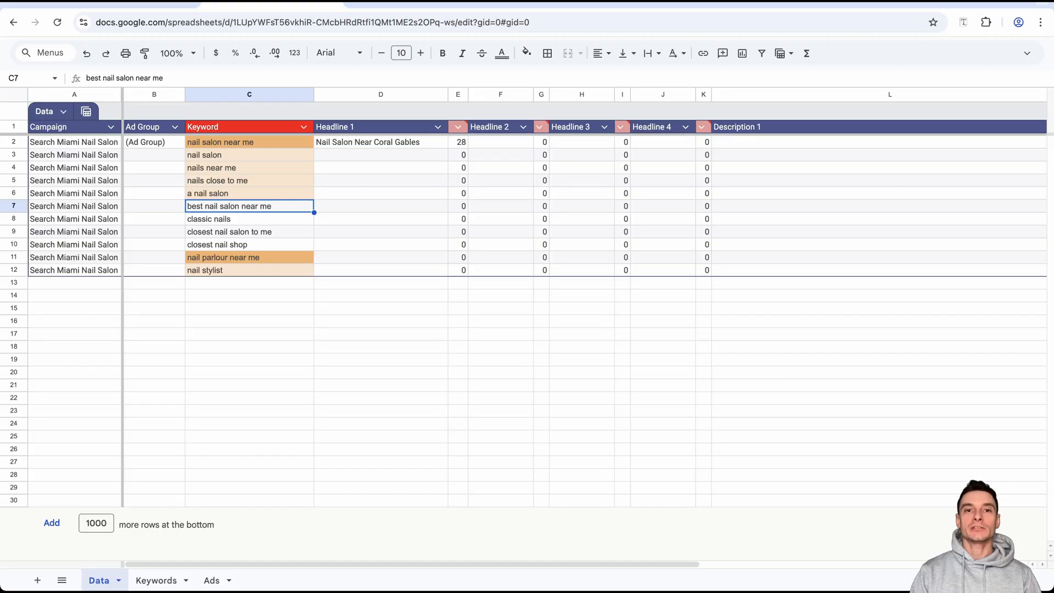
key("Down")
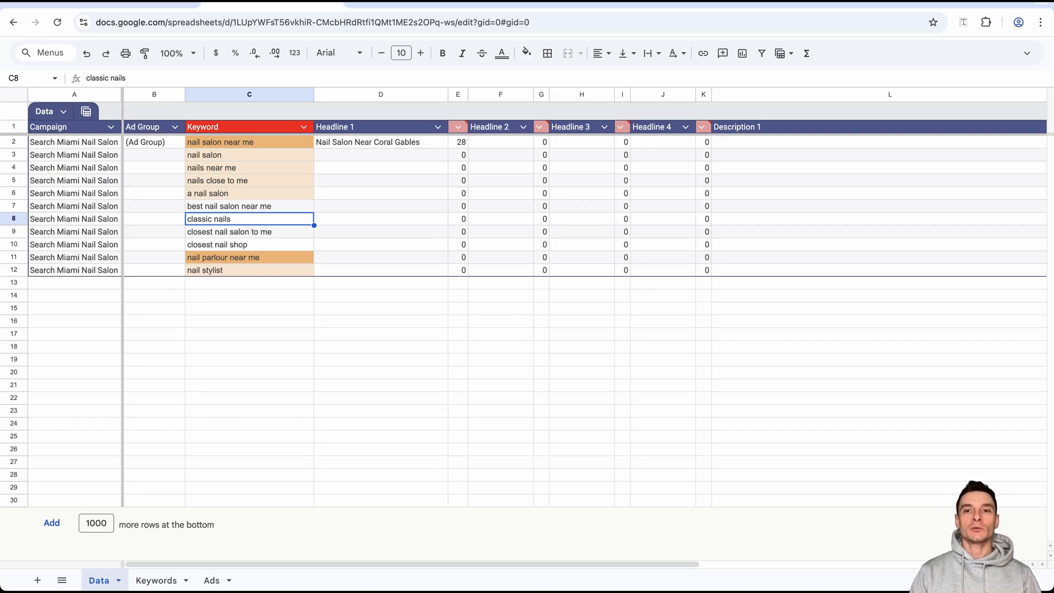
left_click(14, 218)
right_click(332, 218)
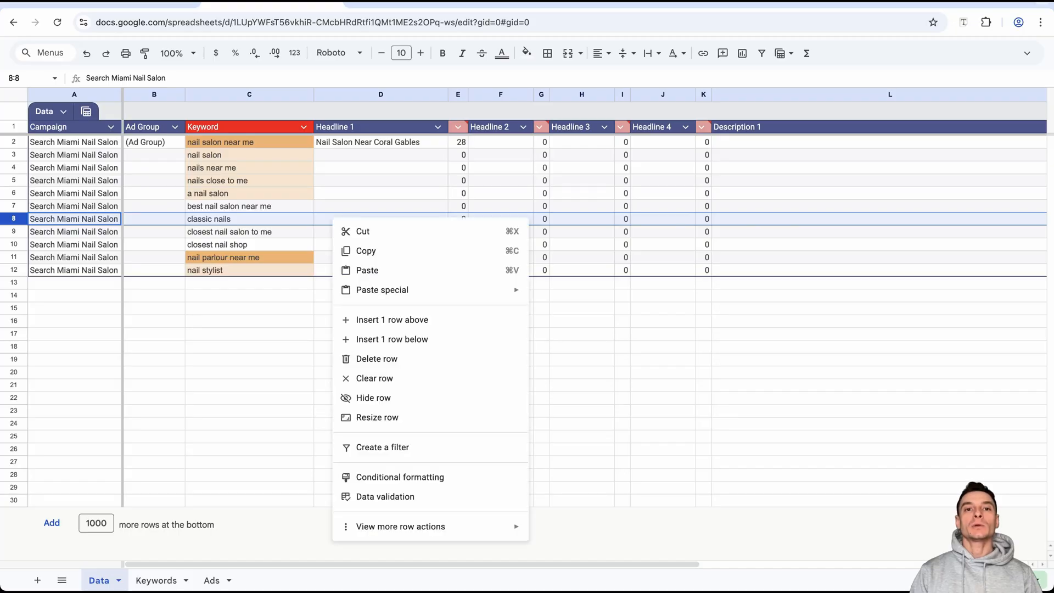
left_click(376, 359)
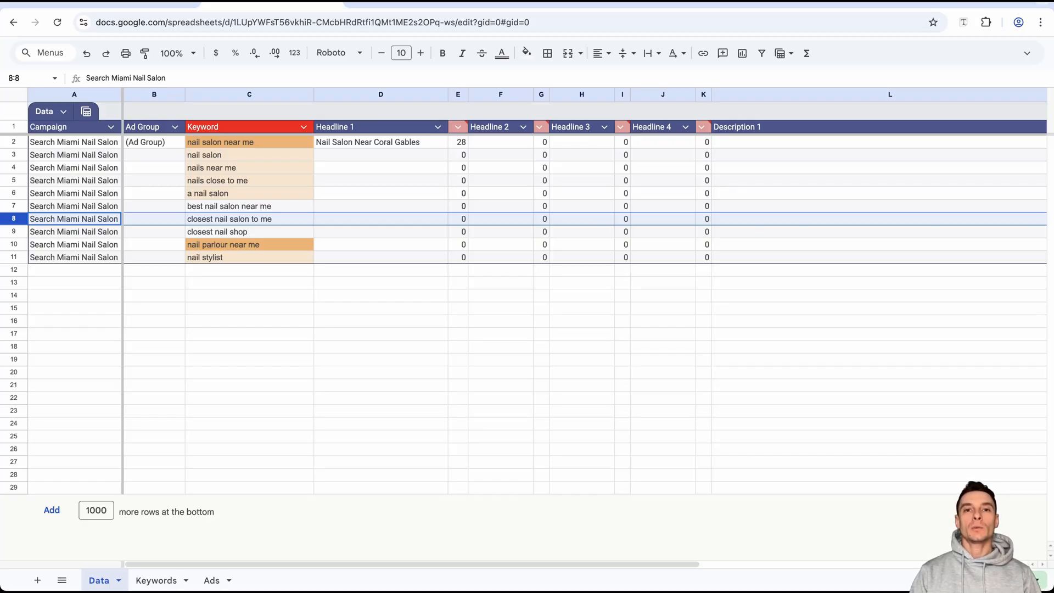
left_click(249, 219)
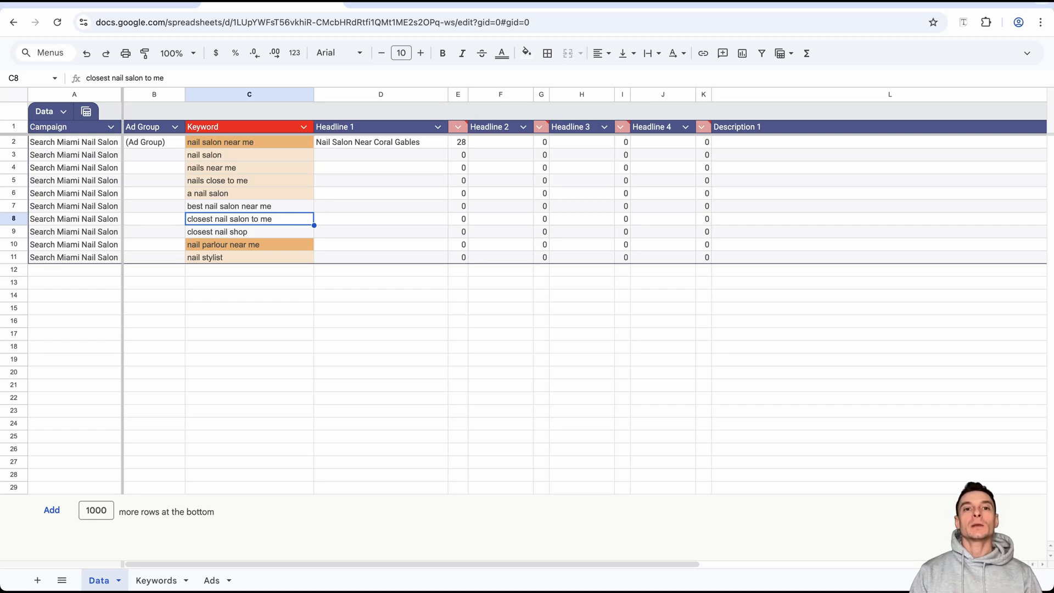
Fill the Headline 1 text "Nail Salon Near Coral Gables" down from D2 to D9, ending at the "closest nail shop" keyword.
left_click(249, 232)
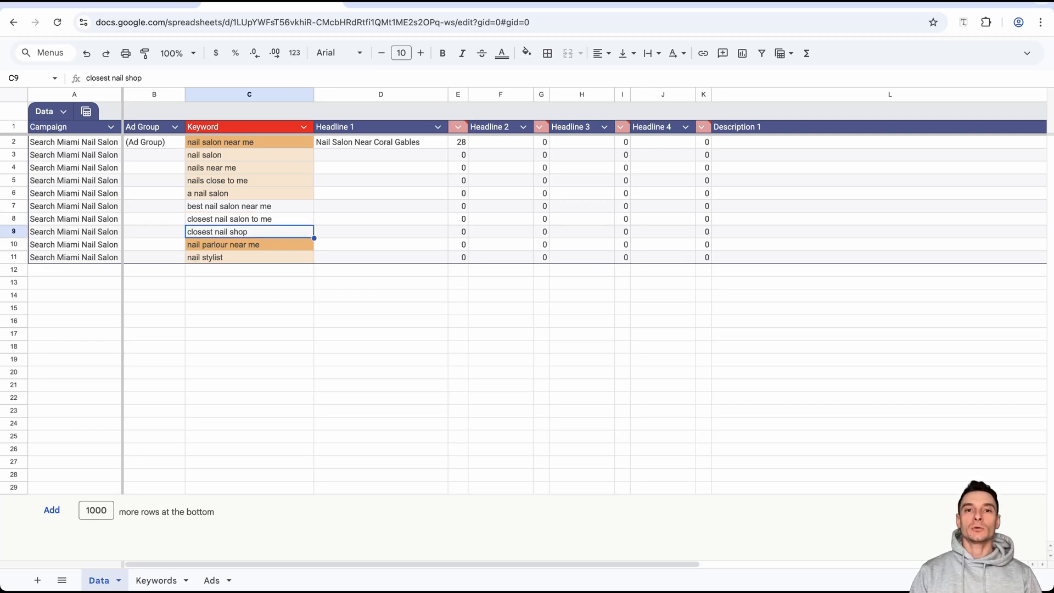
left_click(442, 144)
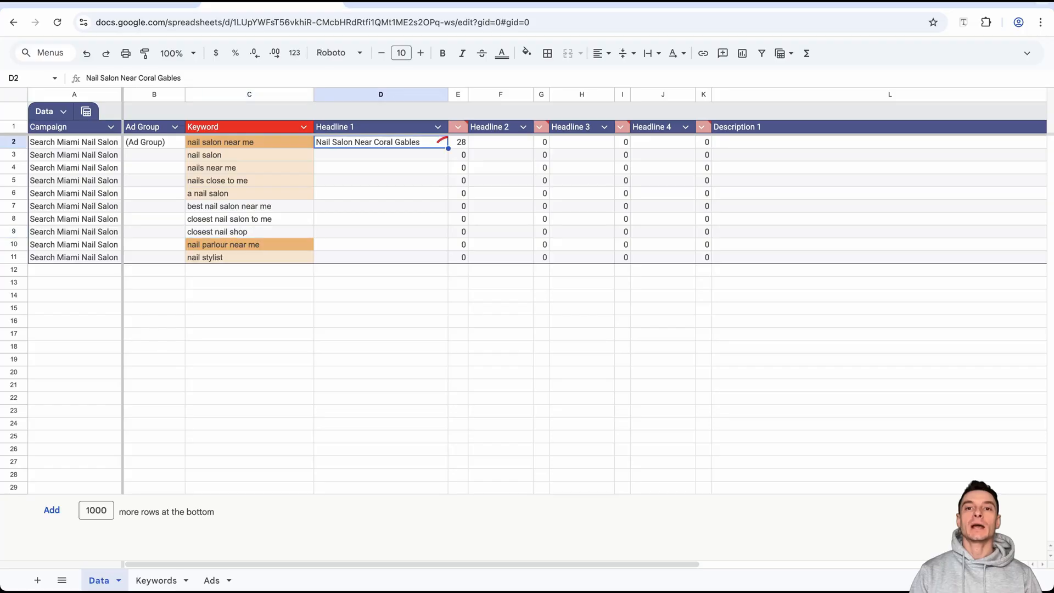
left_click_drag(448, 148, 448, 235)
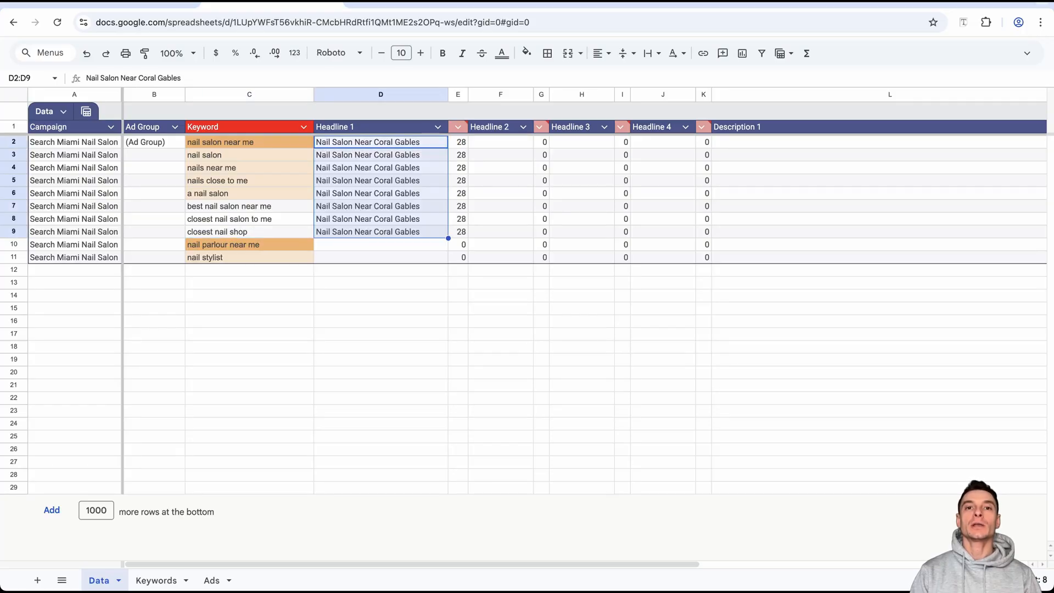
Enter "Nail Salon" as the ad group in B2 and fill it down to B9.
left_click(155, 142)
type("Nail Salon")
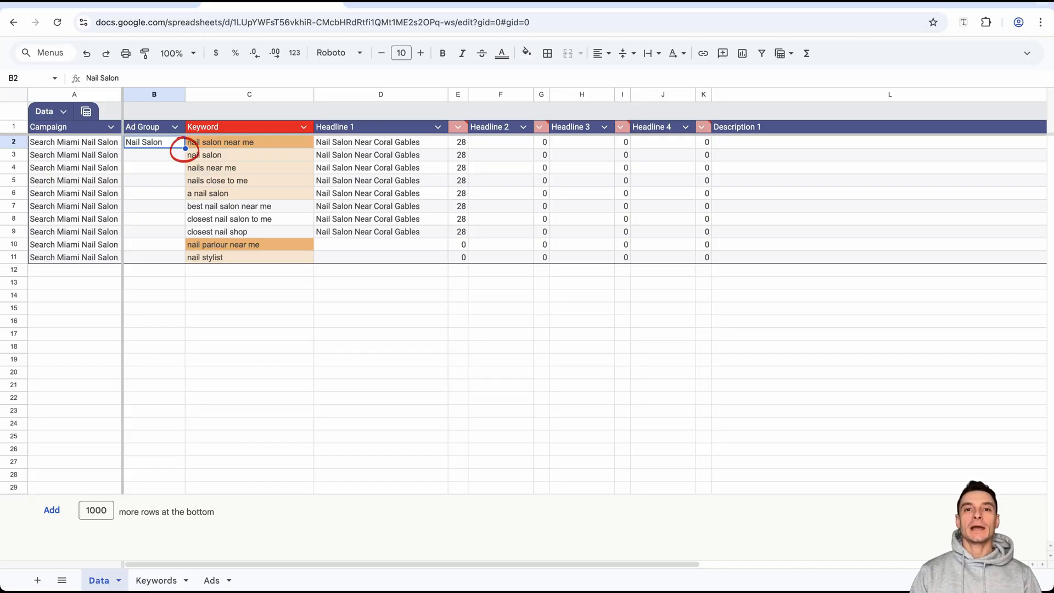
left_click_drag(185, 148, 185, 238)
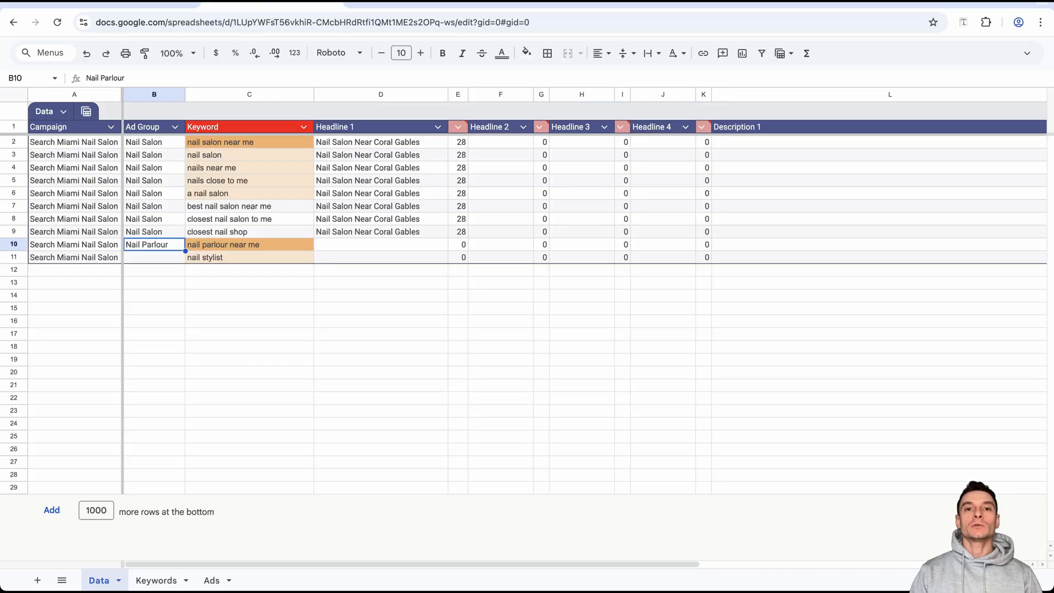
Give the "nail parlour near me" keyword in row 10 the ad group "Nail Parlour" and Headline 1 "Nail Parlour Near Coral Gables".
left_click_drag(155, 142, 155, 232)
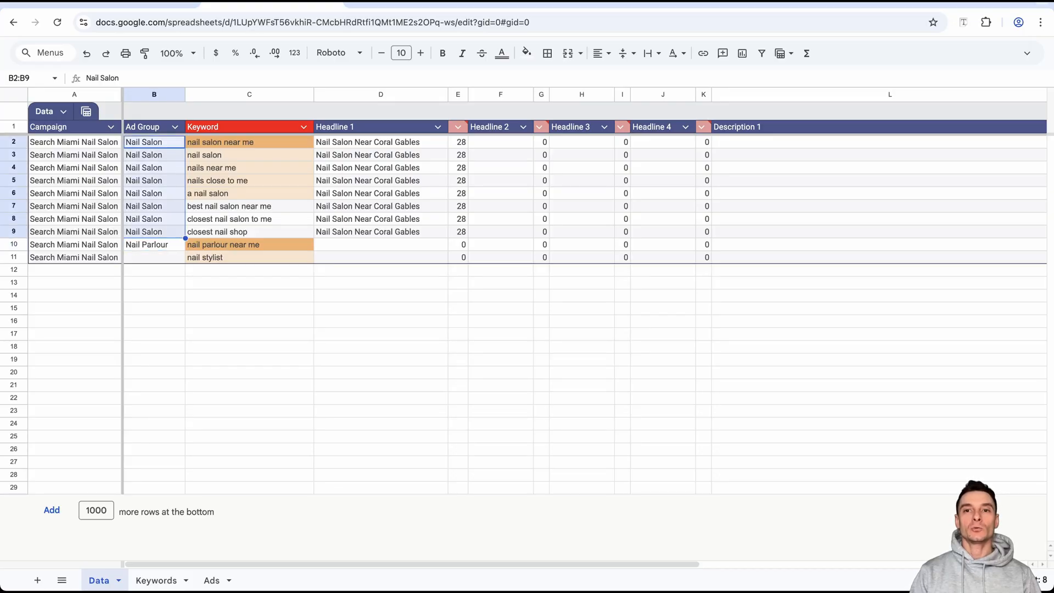
left_click_drag(381, 143, 381, 232)
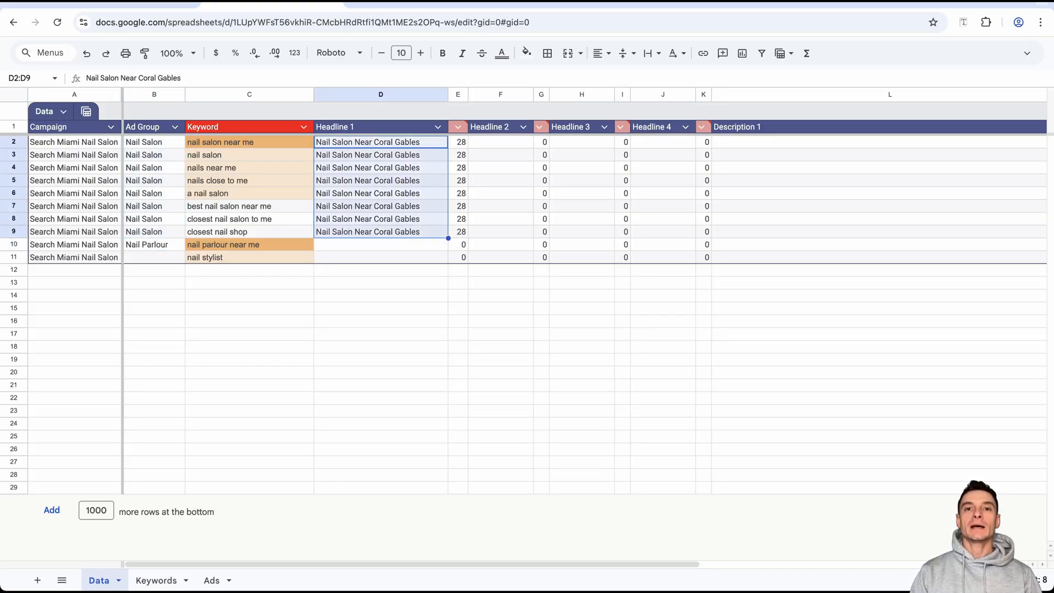
left_click(154, 244)
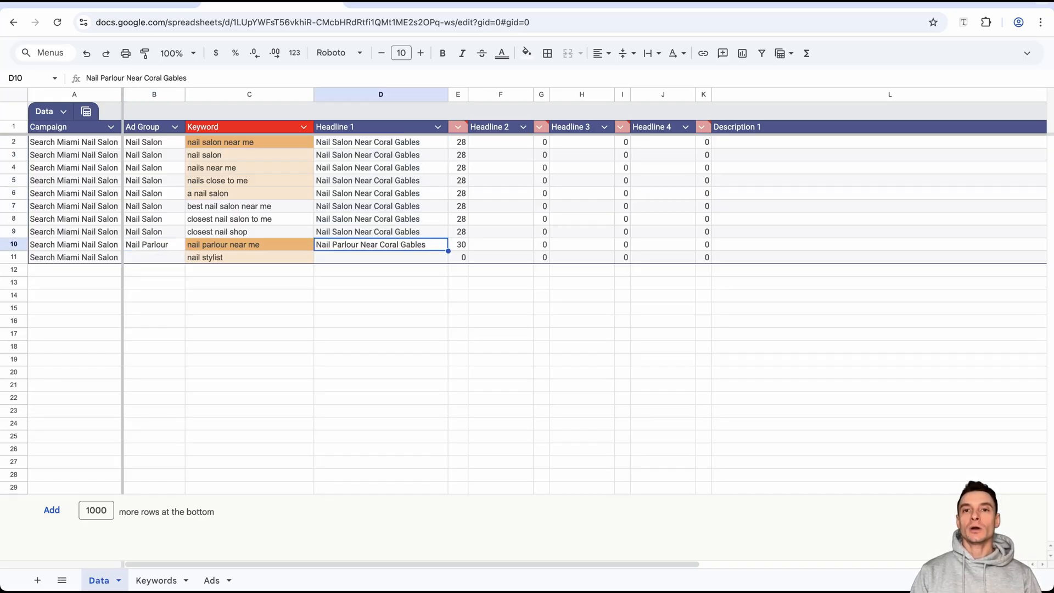
left_click_drag(14, 142, 13, 232)
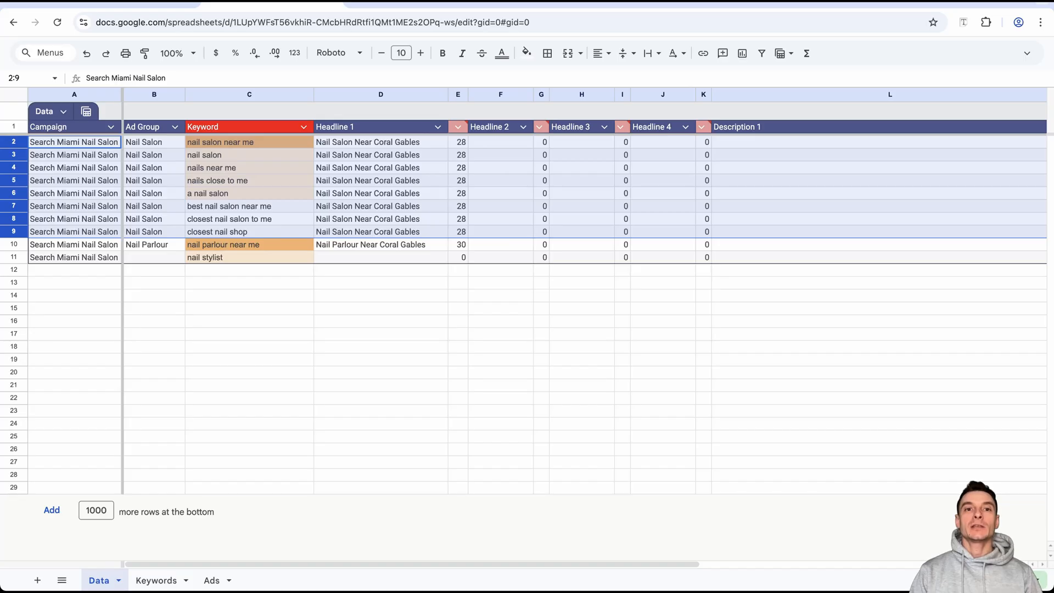
left_click(14, 244)
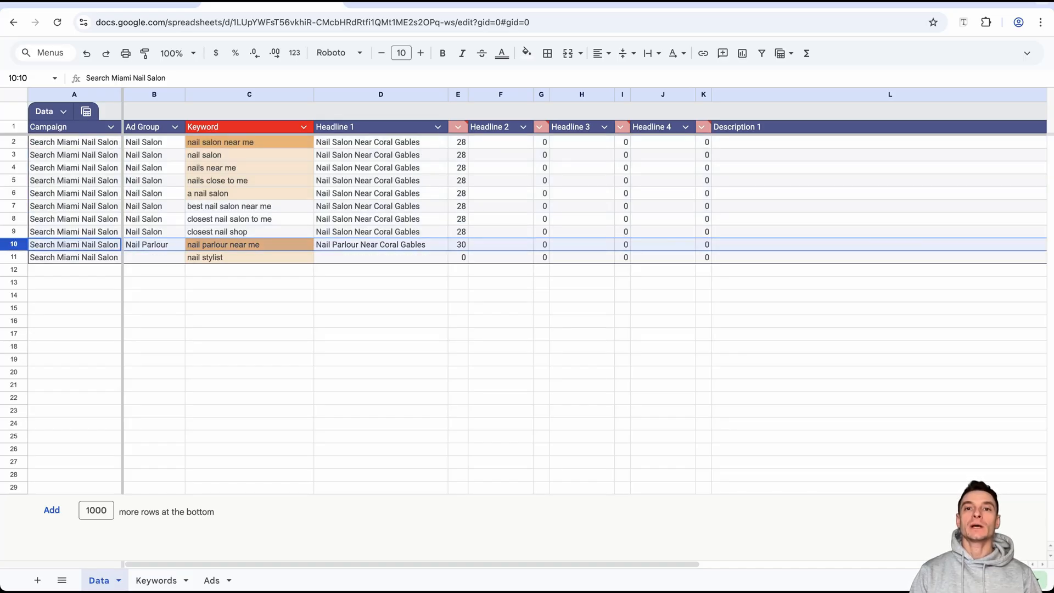
Give the "nail stylist" keyword in row 11 the ad group "Nail Stylist" and Headline 1 "Nail Stylist Near Coral Gables".
left_click(249, 257)
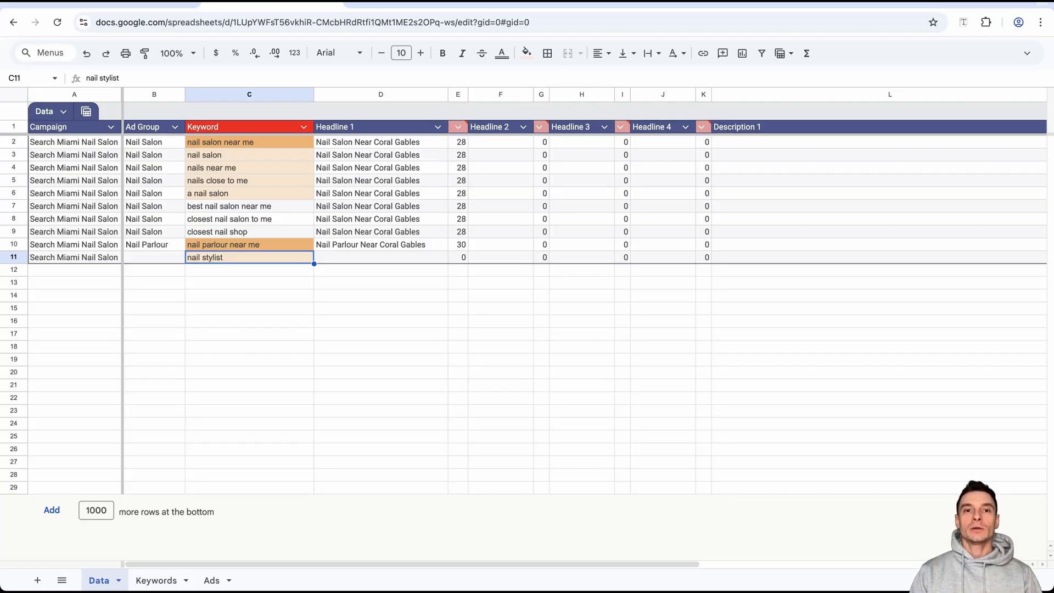
left_click(154, 258)
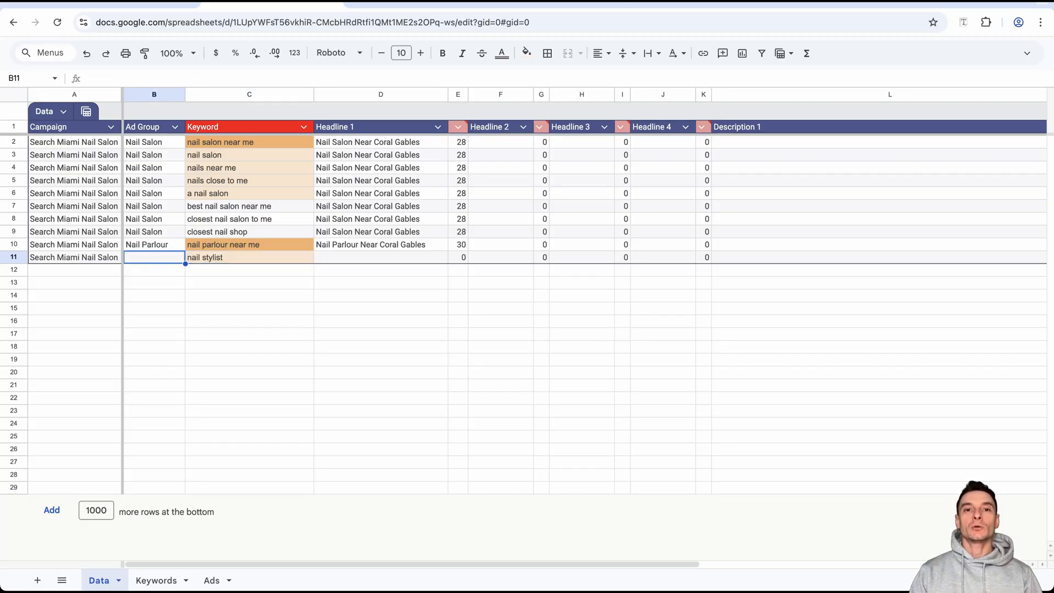
type("Nail Stylist")
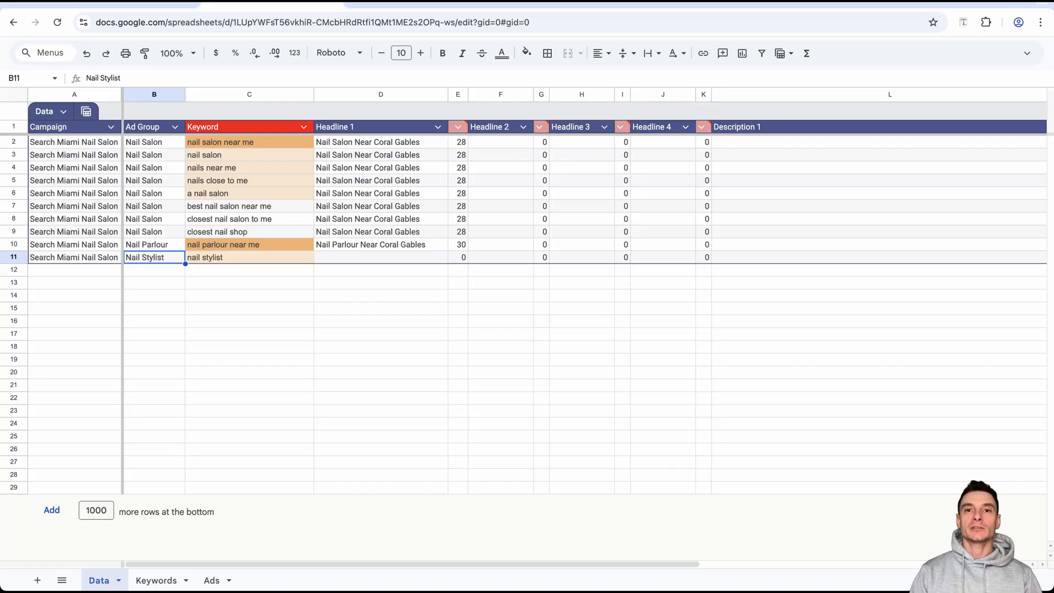
left_click(380, 258)
type("Nail Stylist Near Coral Gables")
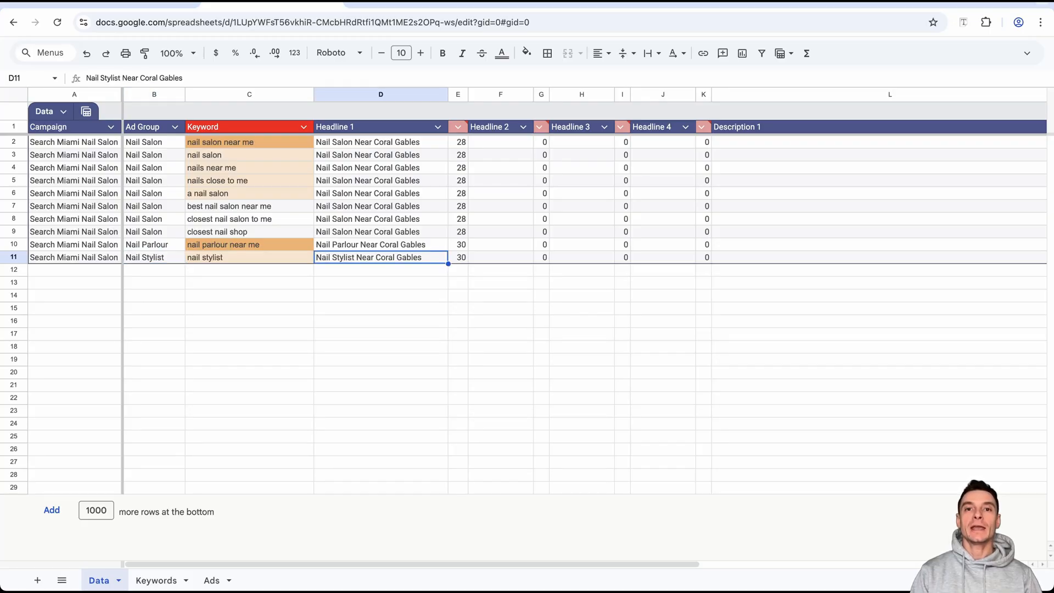
Copy the three Manicure keywords from the Groups sheet of the keyword spreadsheet into the Data table's Keyword column starting at C12.
left_click(66, 126)
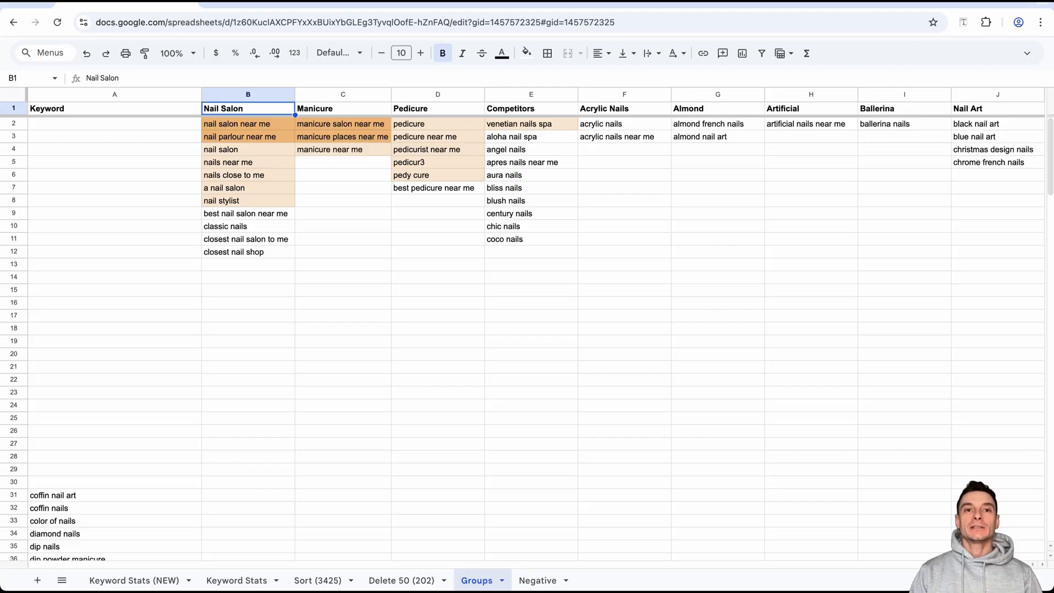
left_click(342, 108)
left_click_drag(343, 124, 342, 150)
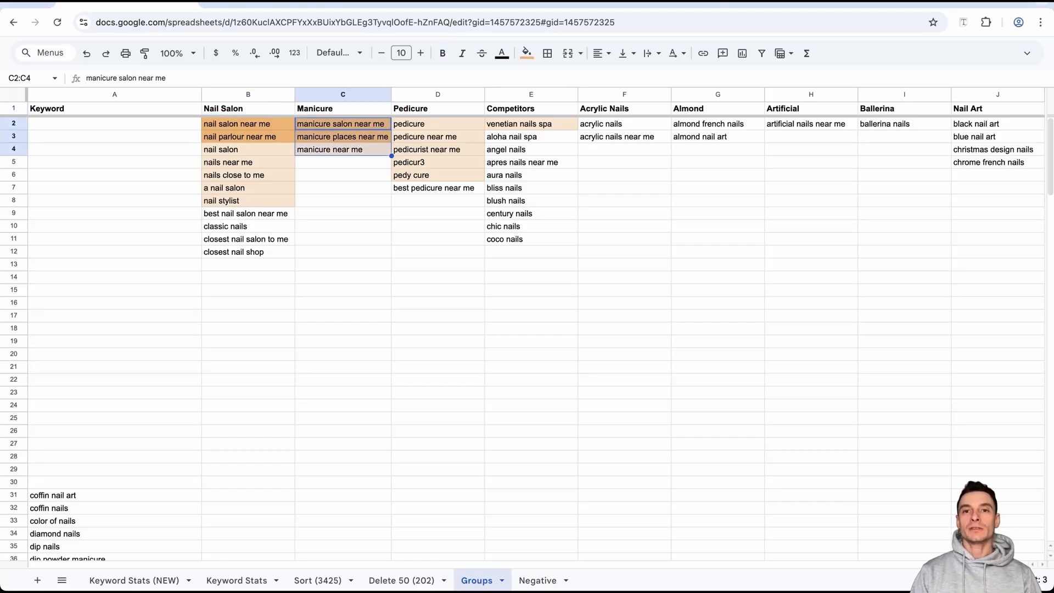
key("ctrl+c")
key("ctrl+Tab")
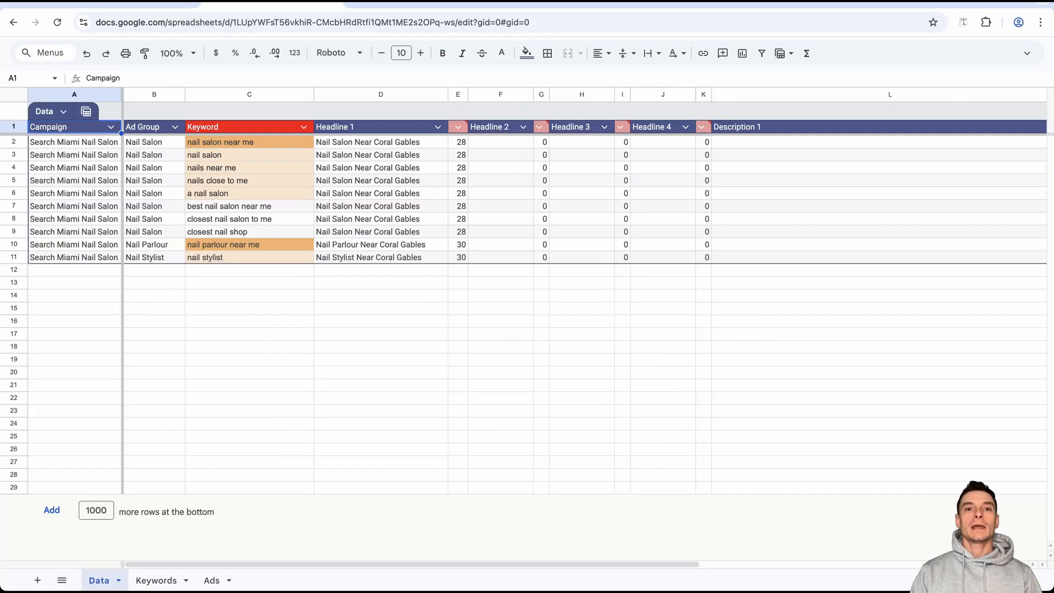
left_click(249, 270)
key("ctrl+v")
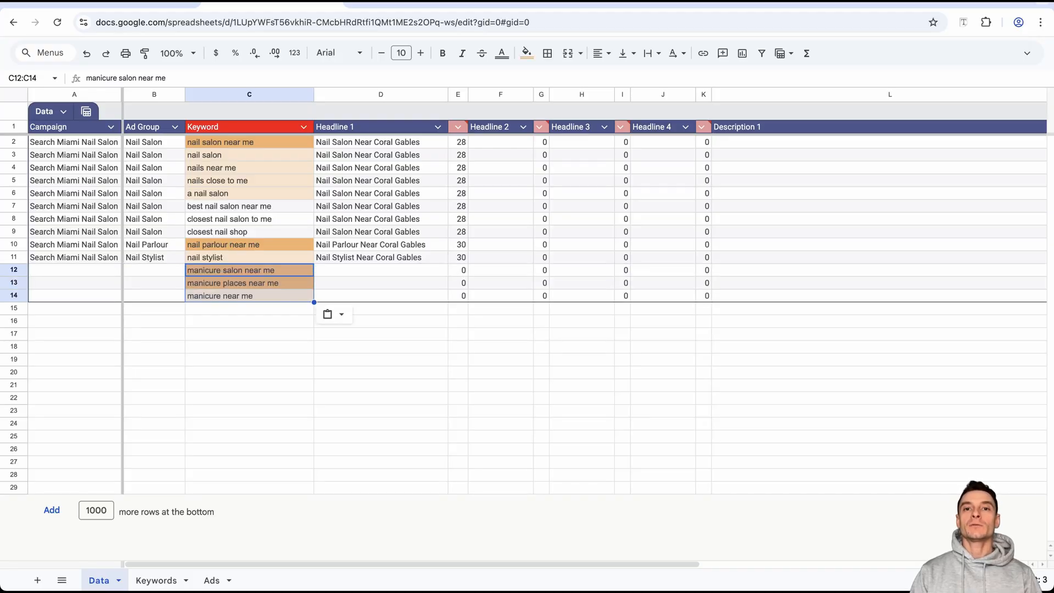
Enter "Search Miami Manicure Salon" as the campaign in A12, based on the name in A11, and fit the Campaign column to it.
left_click(74, 257)
key("ctrl+c")
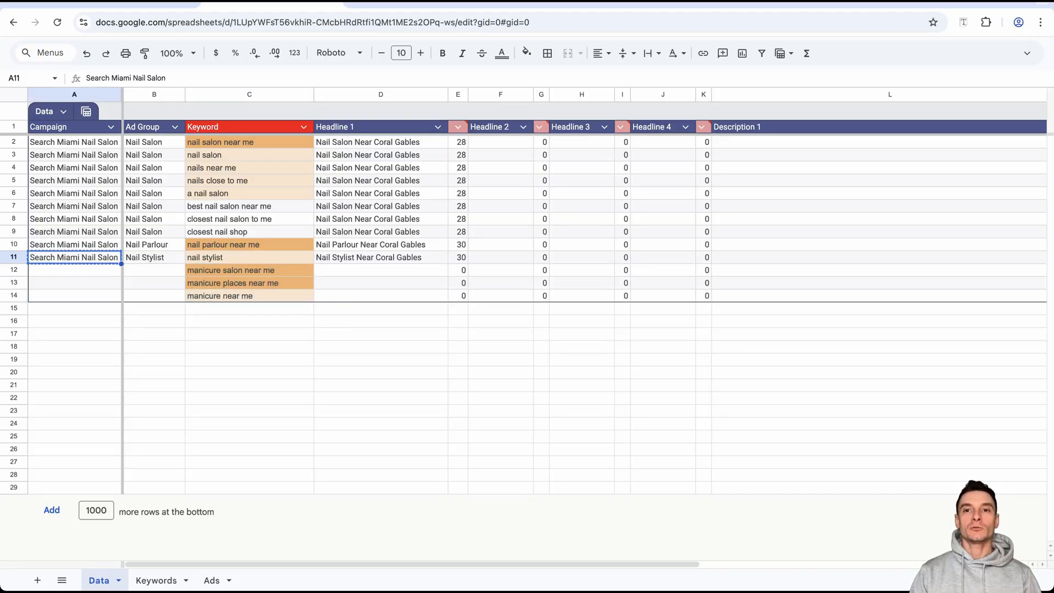
left_click(74, 270)
key("ctrl+v")
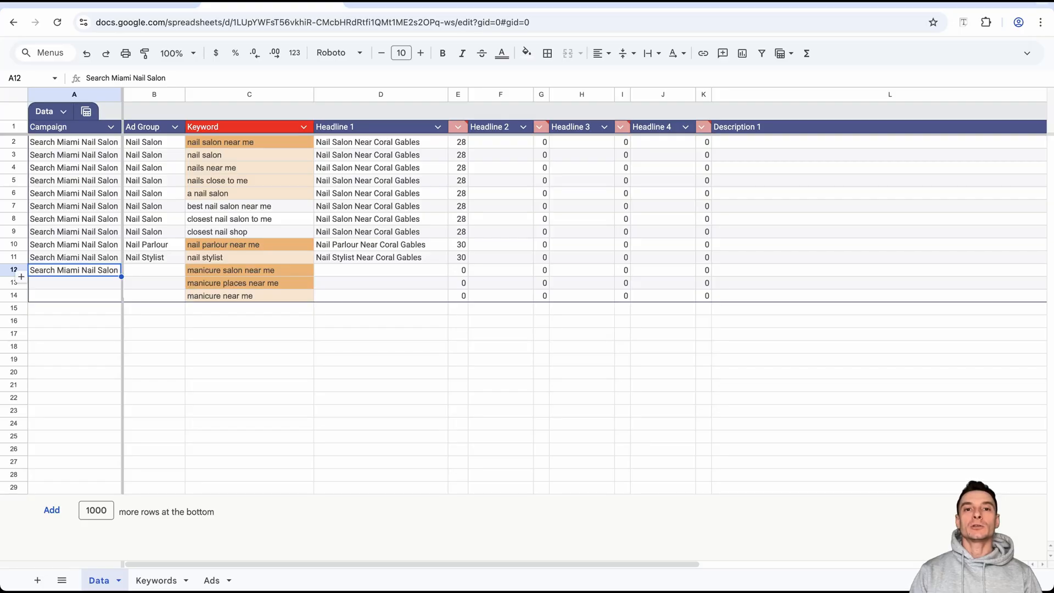
double_click(87, 270)
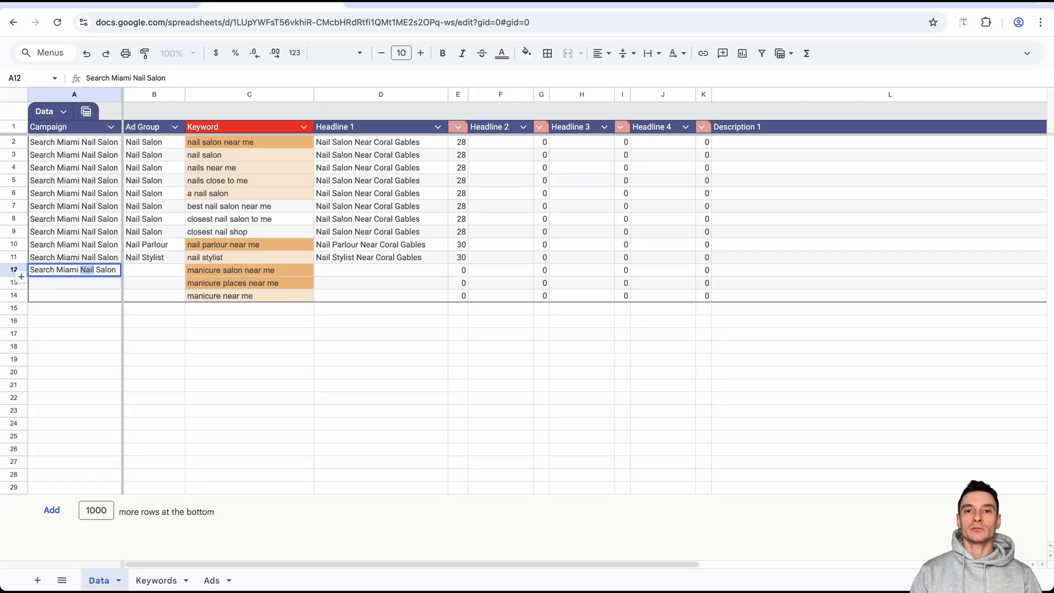
type("Manicure")
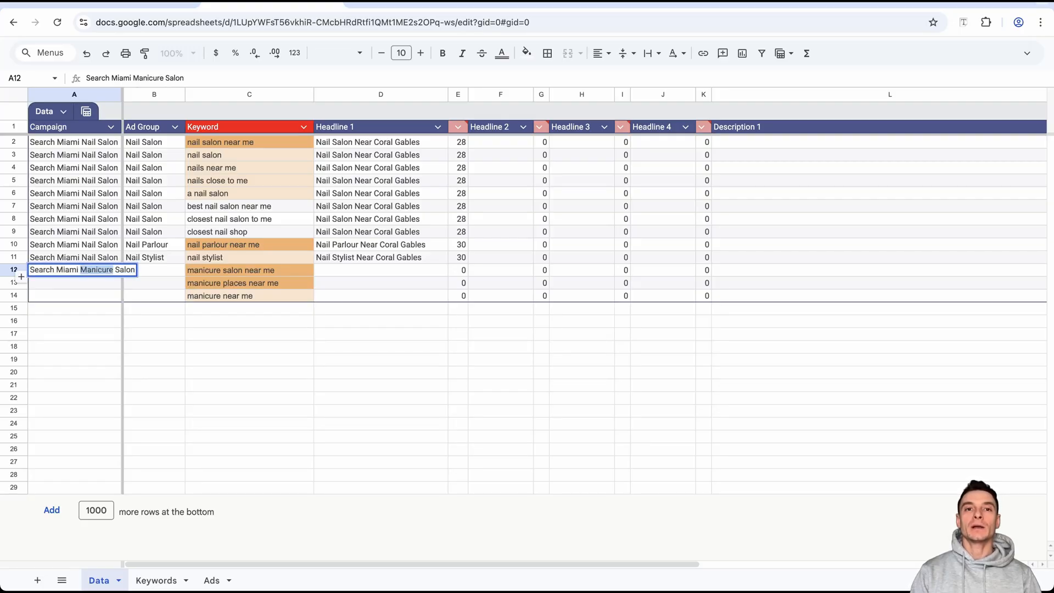
key("Return")
key("Up")
double_click(122, 94)
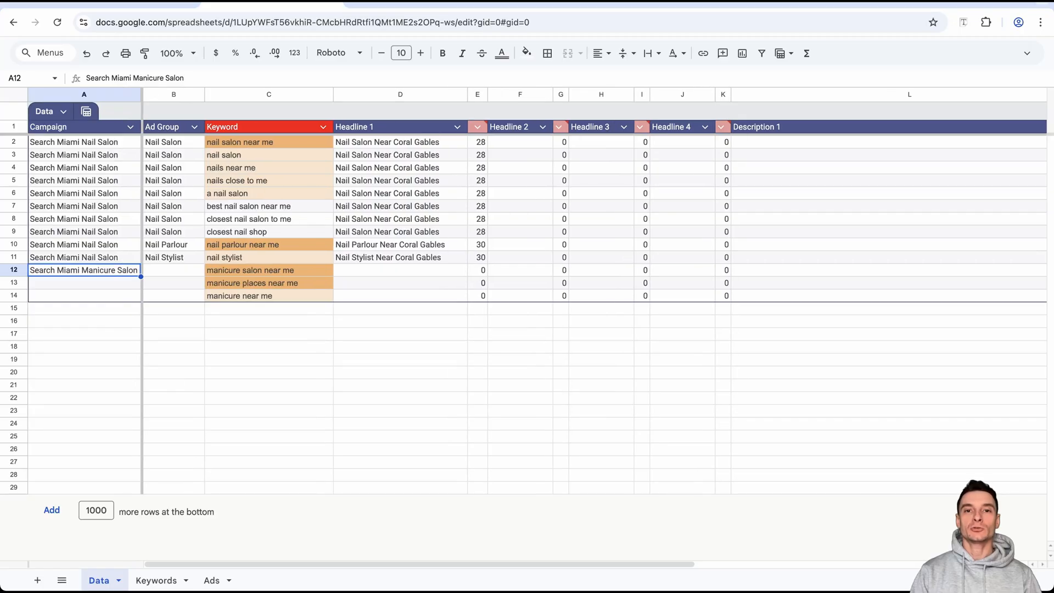
Shade the "Search Miami Nail Salon" campaign cells A2:A11 light green.
left_click_drag(84, 142, 84, 257)
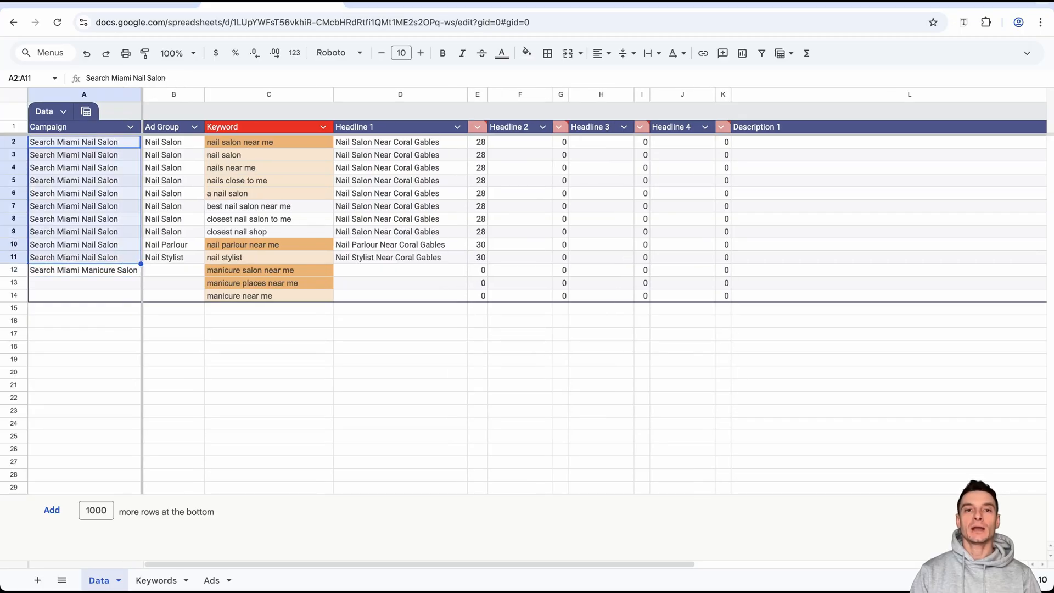
left_click(526, 53)
left_click(588, 154)
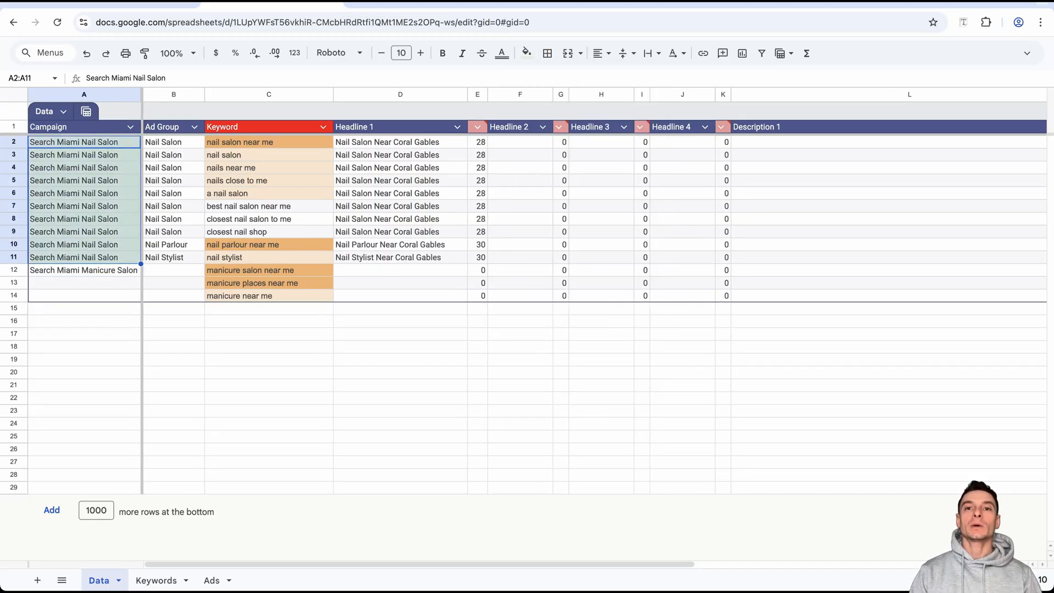
Shade the "Search Miami Manicure Salon" cell A12 light yellow and fill the campaign name down to A14.
left_click(84, 270)
left_click(527, 53)
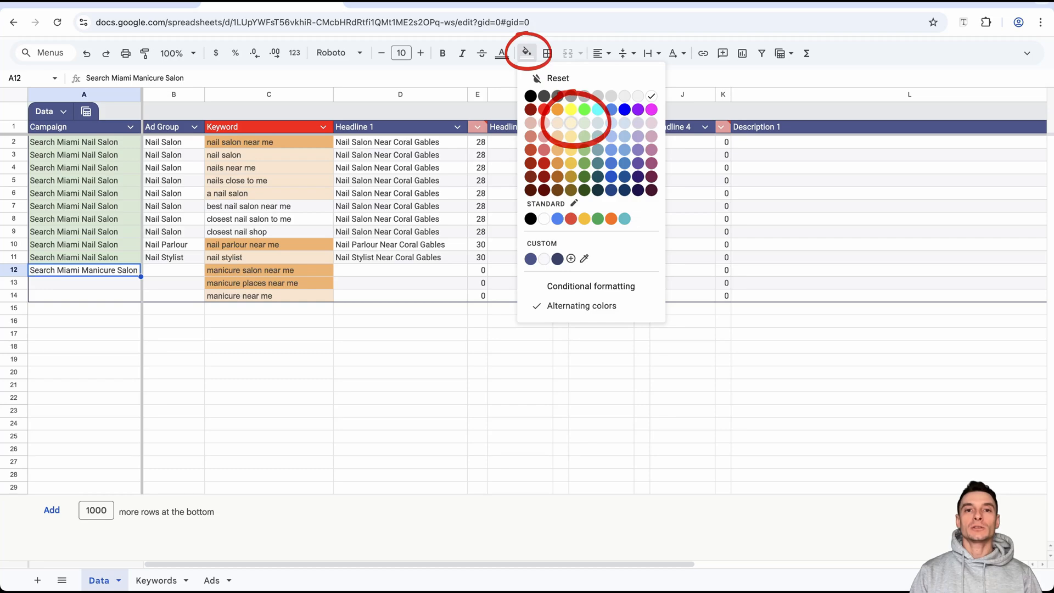
left_click(571, 125)
left_click_drag(142, 276, 141, 301)
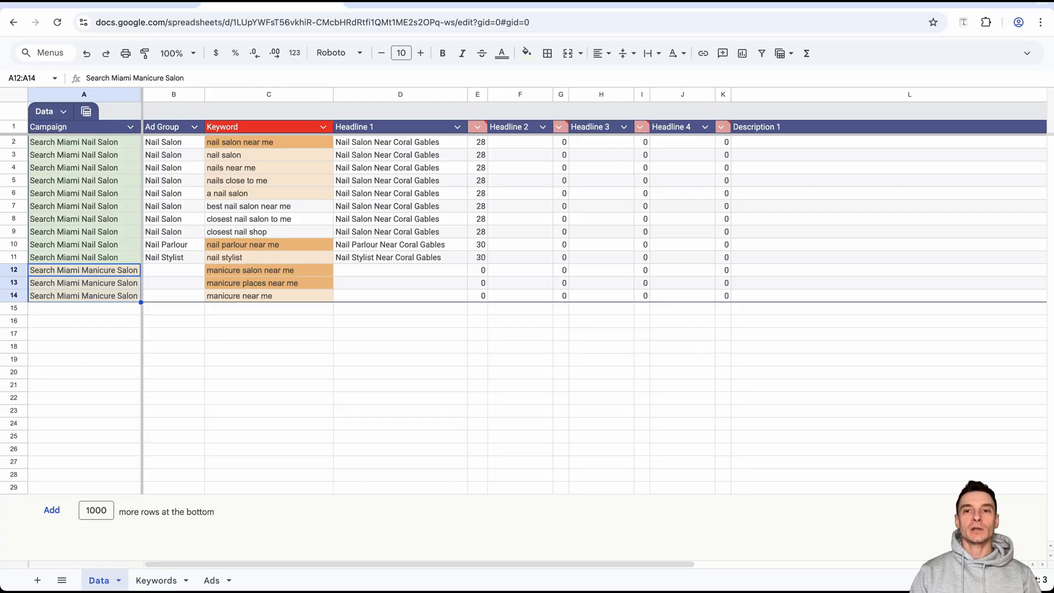
Enter "Manicure Near Coral Gables" as Headline 1 in D12 and fill it down to D14.
left_click(400, 270)
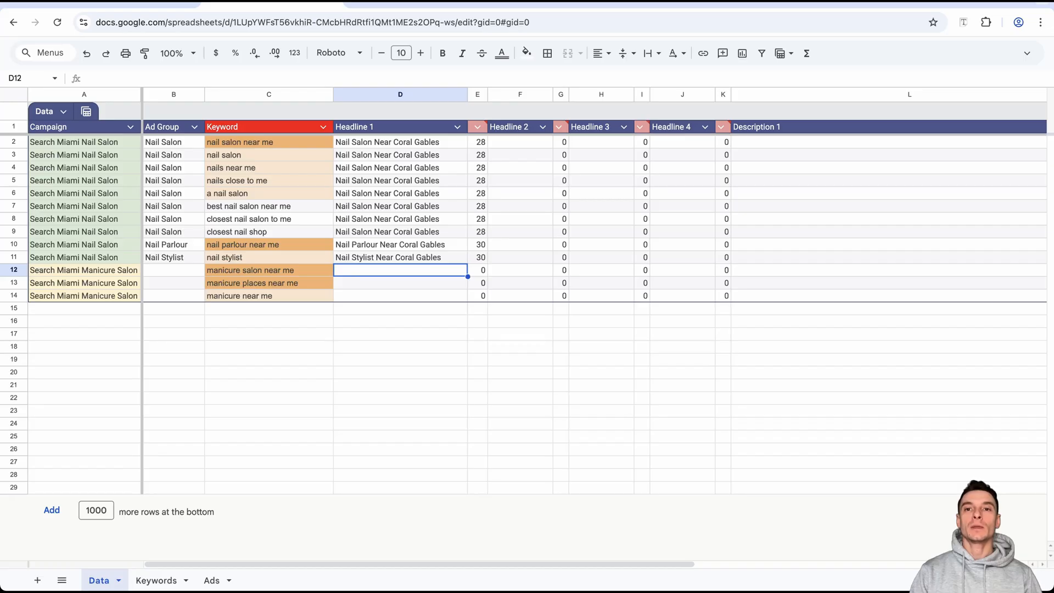
key("ctrl+v")
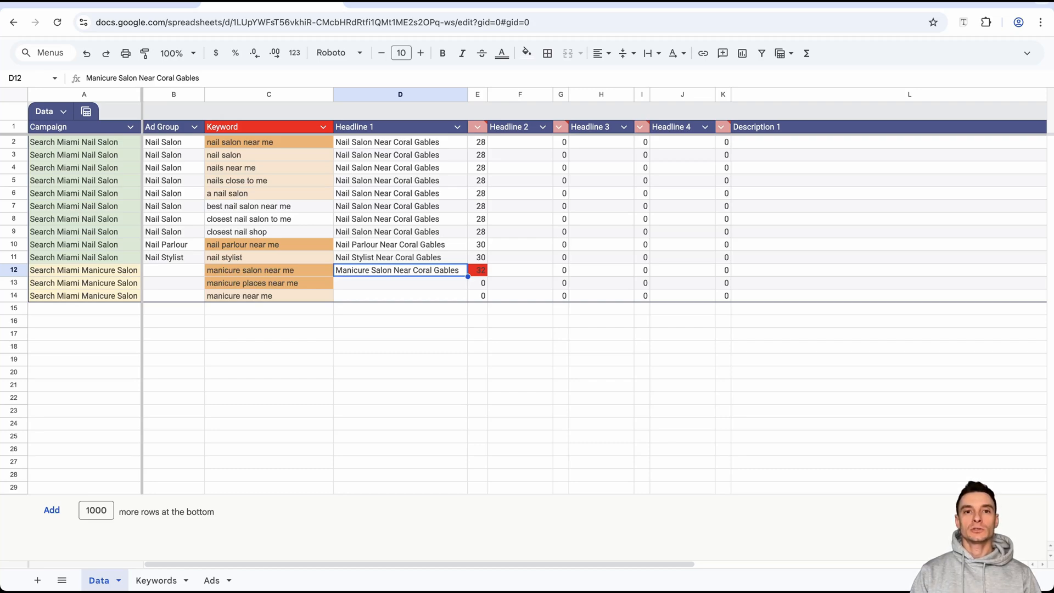
key("ctrl+z")
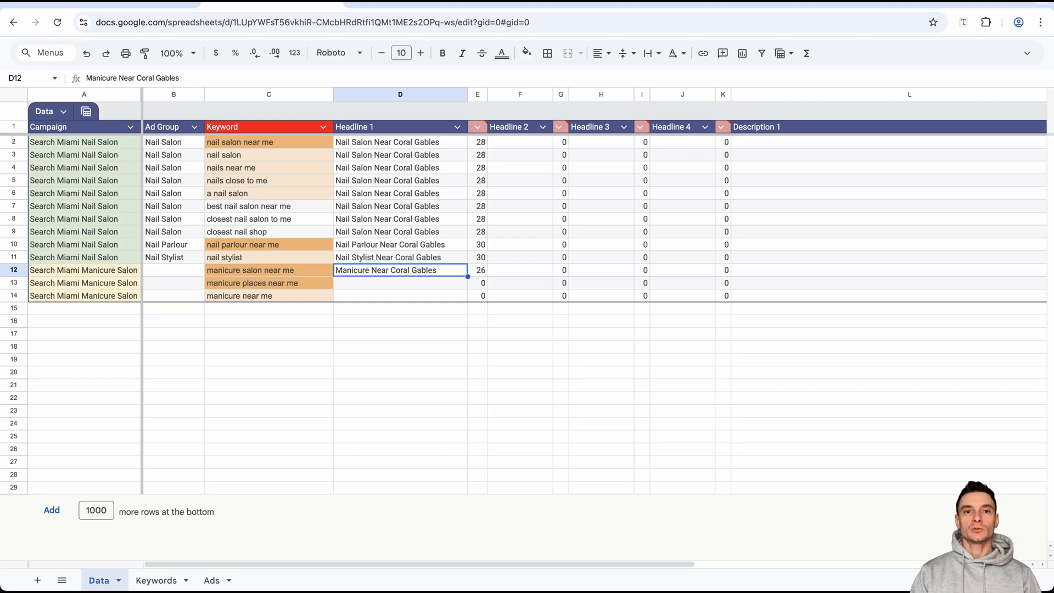
left_click_drag(467, 276, 468, 301)
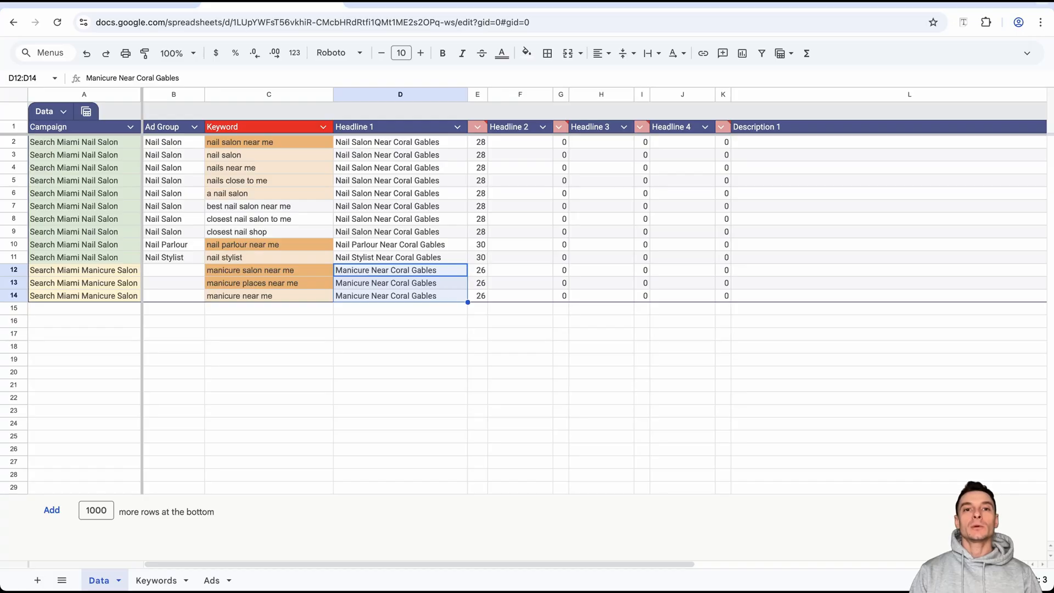
Enter "Manicure Salon" as the ad group in B12 and fill it down to B14.
left_click(173, 270)
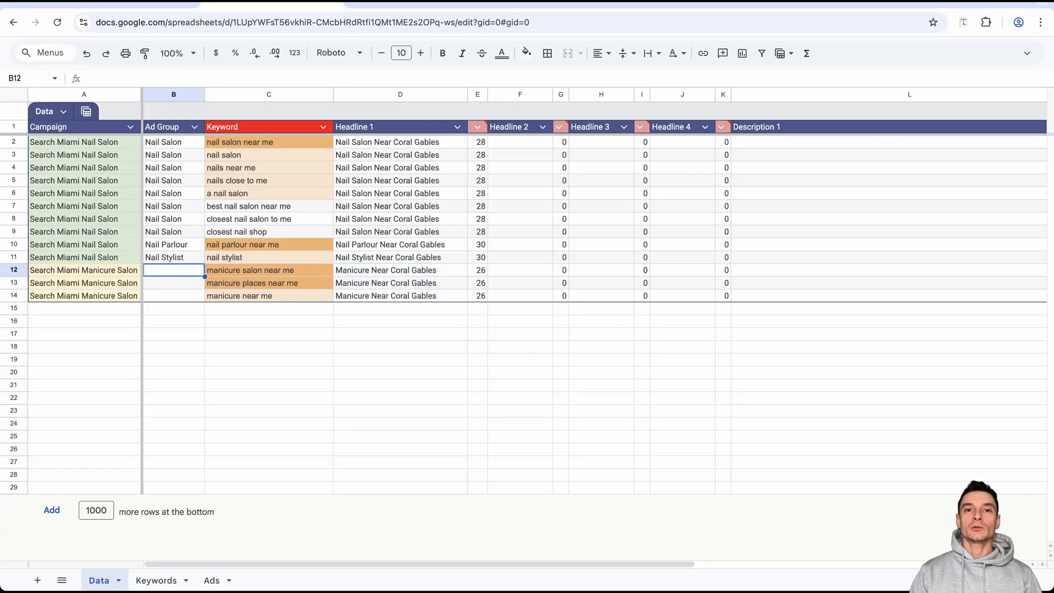
type("Manicure Salon")
left_click(204, 276)
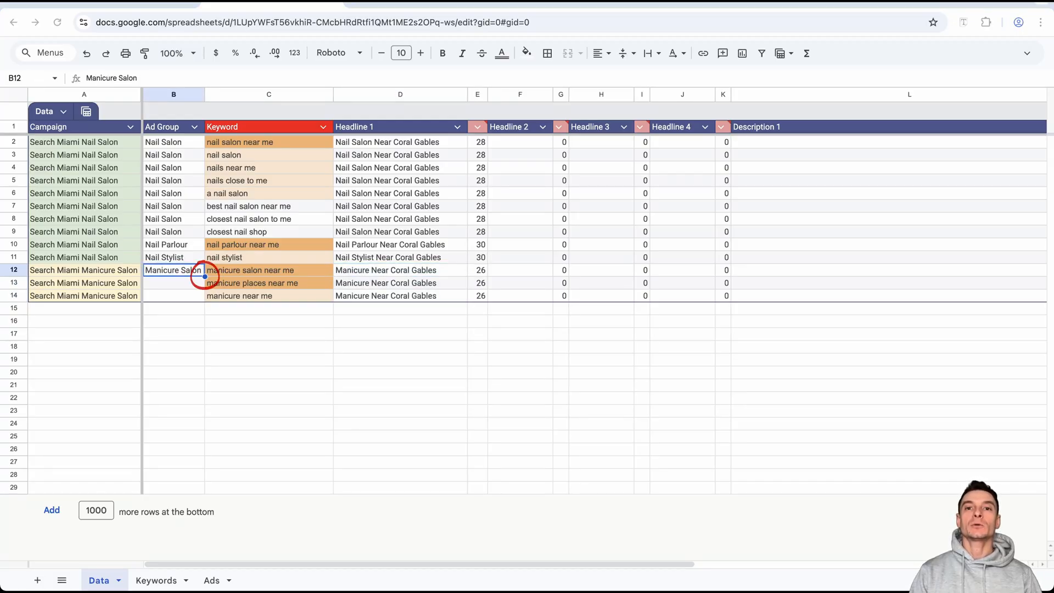
left_click_drag(204, 276, 205, 301)
Copy the Pedicure keywords D2:D7 from the Groups sheet and paste them into the Keyword column starting at C15.
left_click(268, 308)
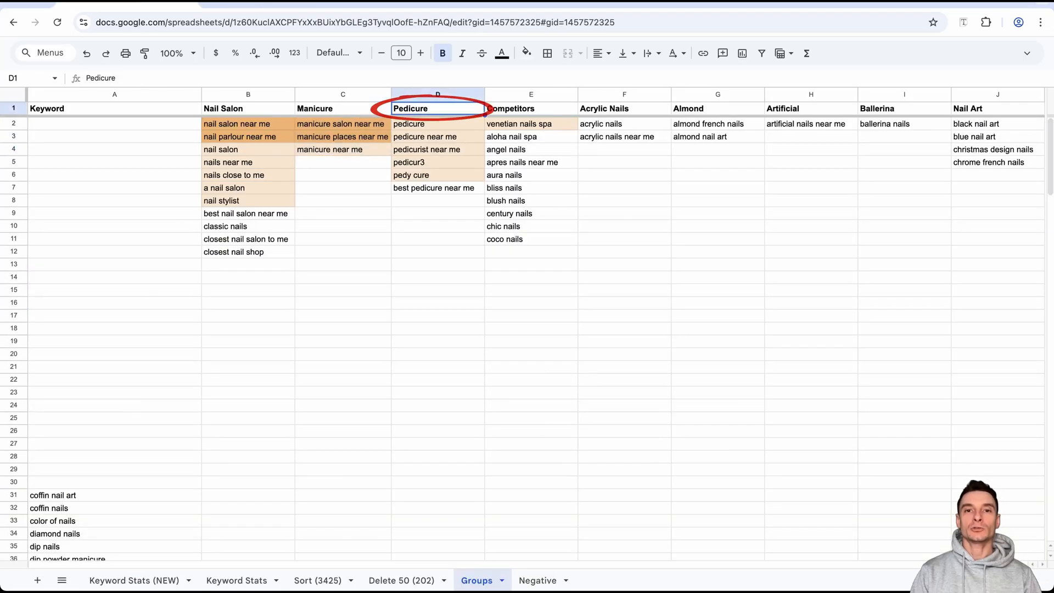
key("Down")
key("ctrl+shift+Down")
key("ctrl+c")
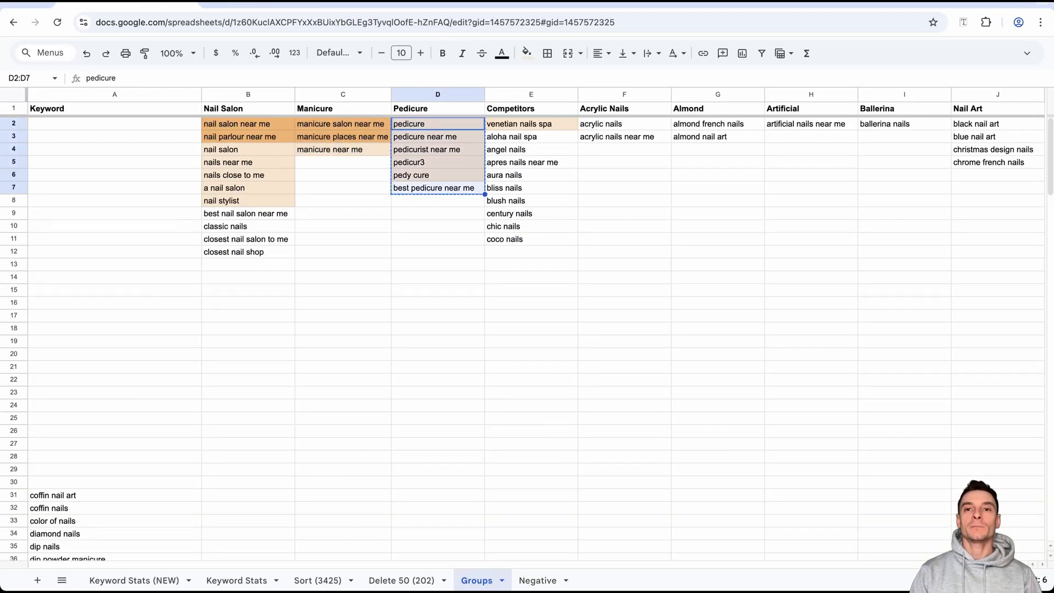
key("ctrl+Tab")
key("ctrl+v")
Shorten the campaign name in A2 to "Search Miami Nail" and fill it down to A11.
left_click(83, 142)
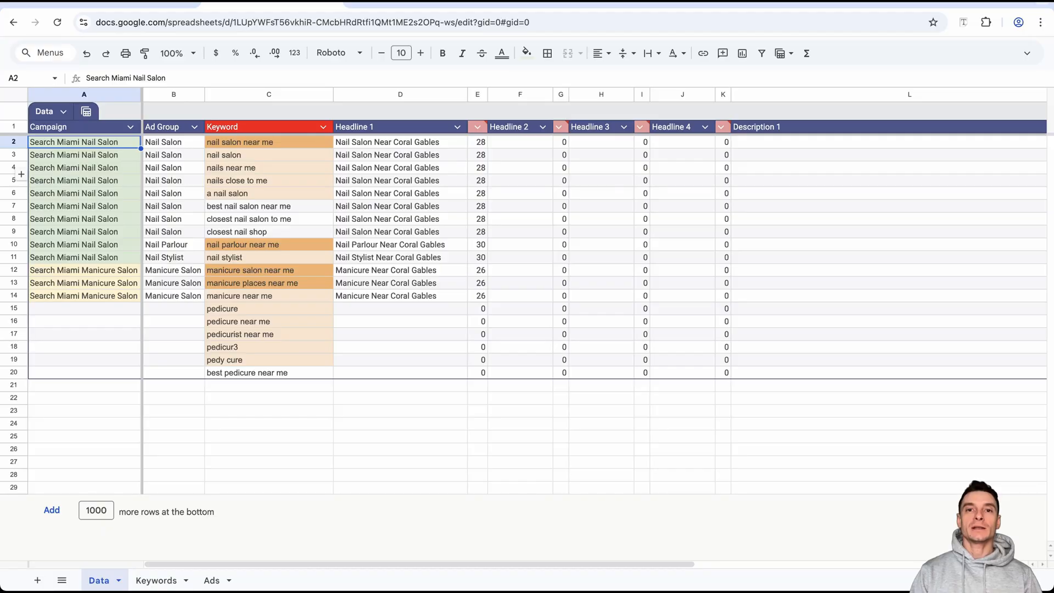
double_click(106, 144)
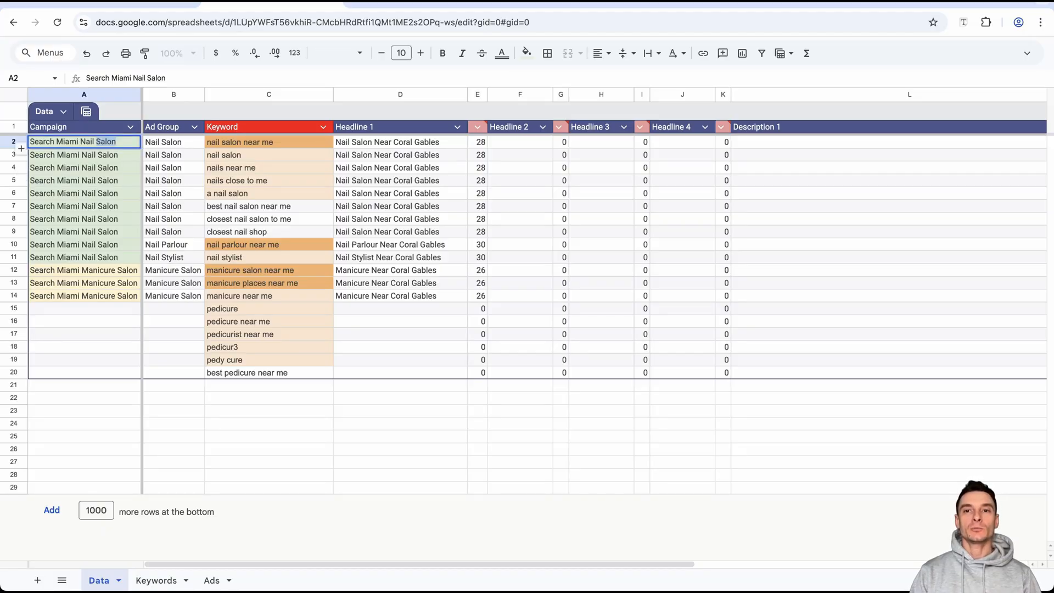
key("BackSpace")
key("Return")
left_click(106, 143)
left_click_drag(140, 148, 137, 258)
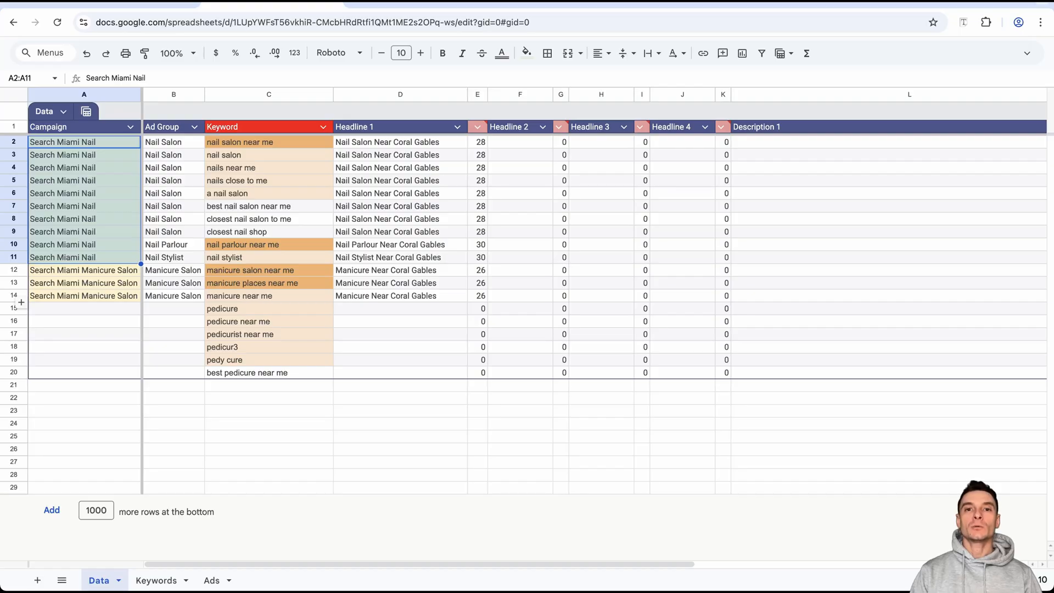
Shorten the campaign name in A12 to "Search Miami Manicure" and fill it down to A14.
left_click(124, 270)
double_click(125, 270)
key("BackSpace")
key("BackSpace")
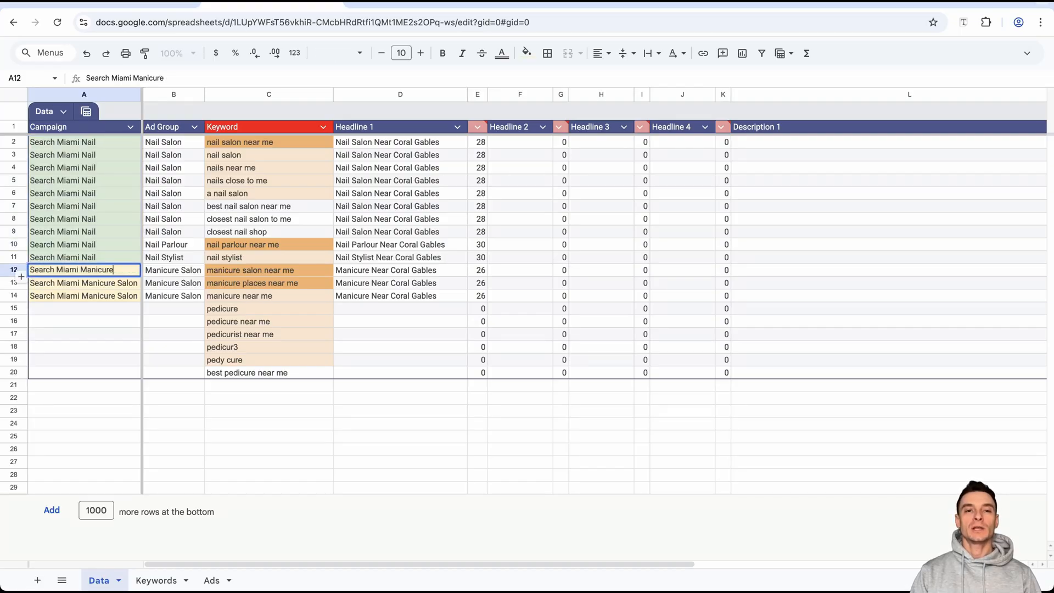
key("Return")
left_click_drag(141, 277, 138, 296)
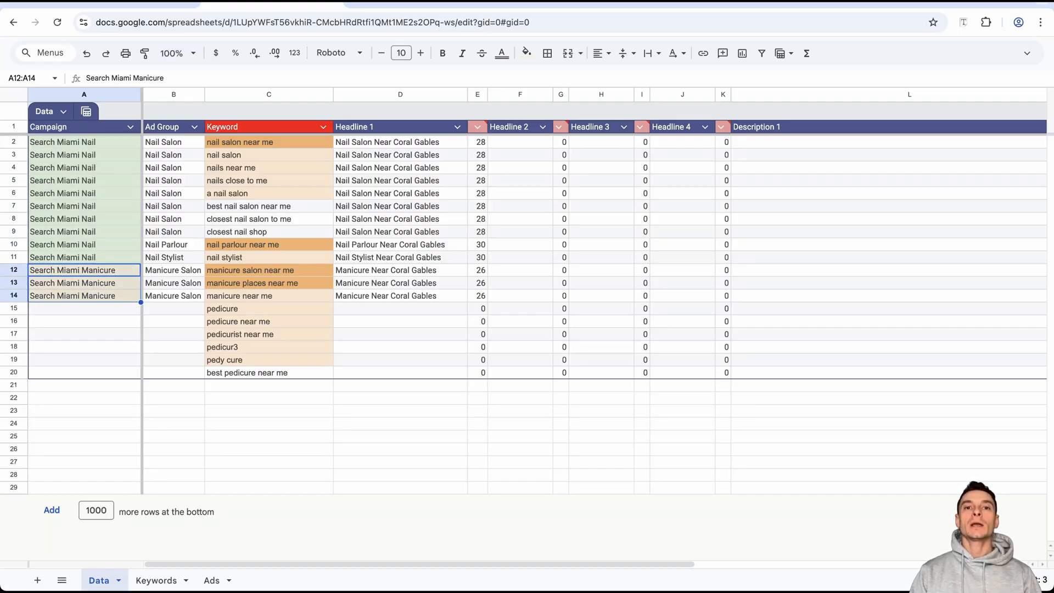
Copy the campaign cell A11 to A15, rename it "Search Miami Pedicure" and fill it down to A20.
left_click(98, 258)
key("ctrl+c")
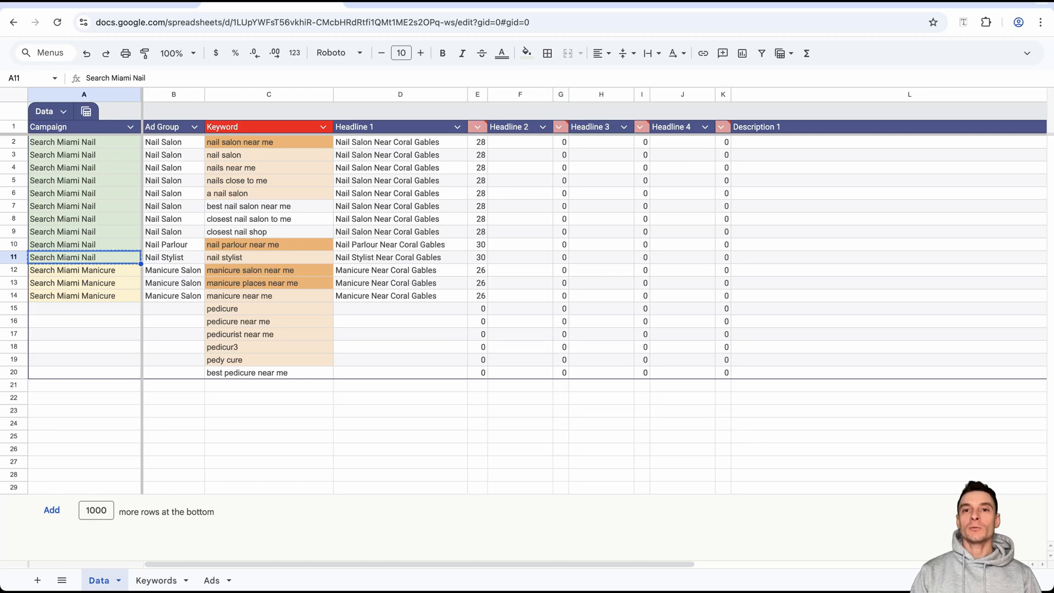
left_click(85, 308)
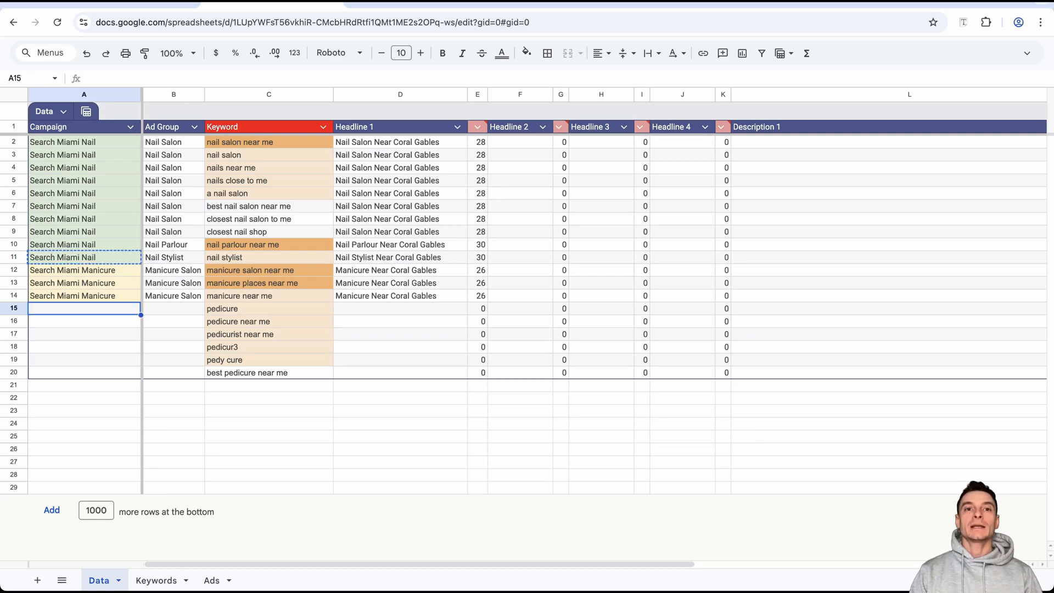
key("ctrl+v")
double_click(87, 309)
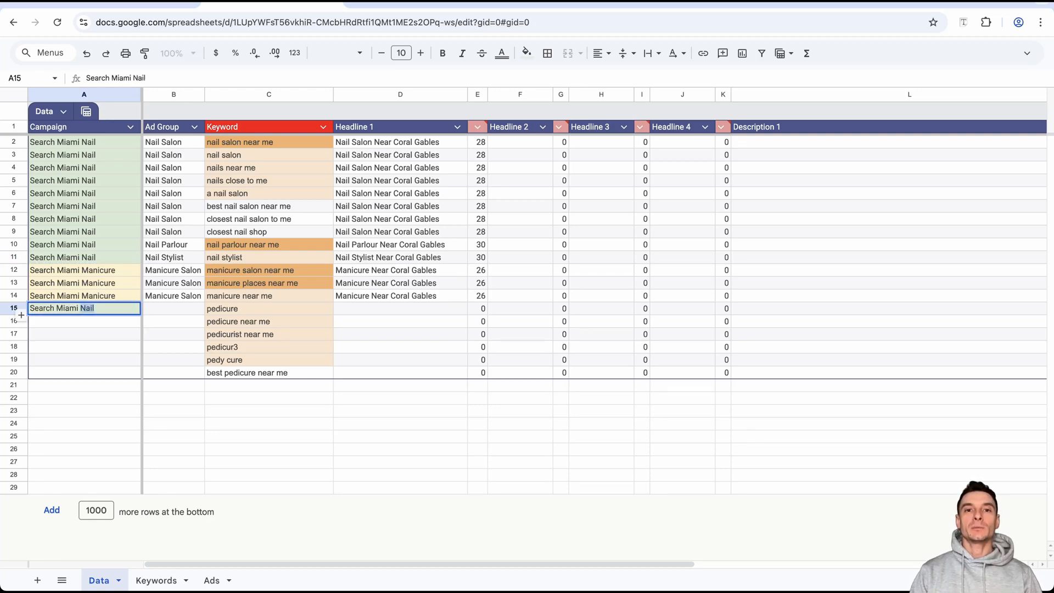
type("Pedicure")
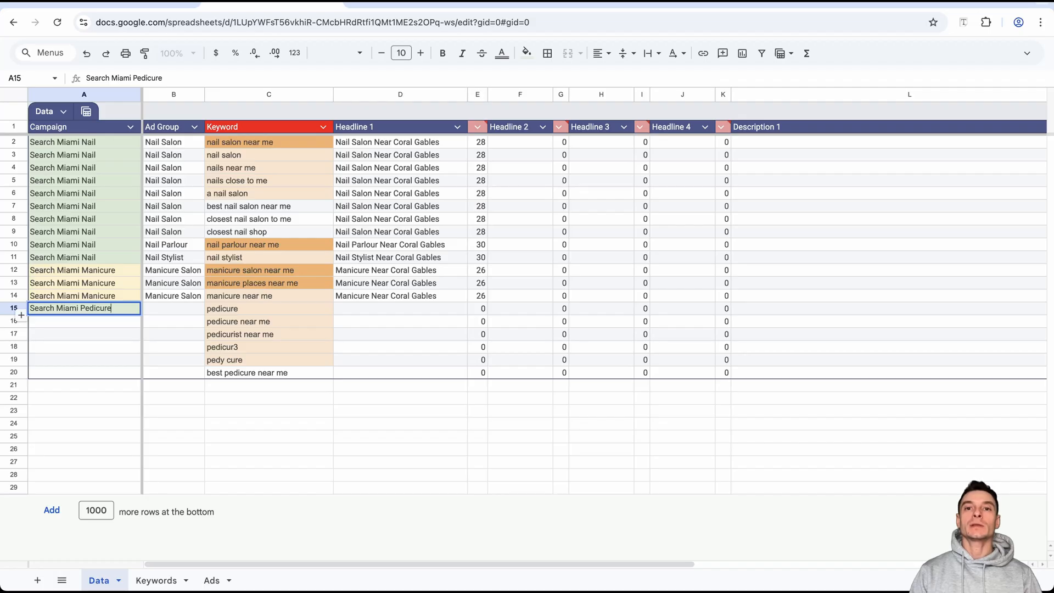
key("Return")
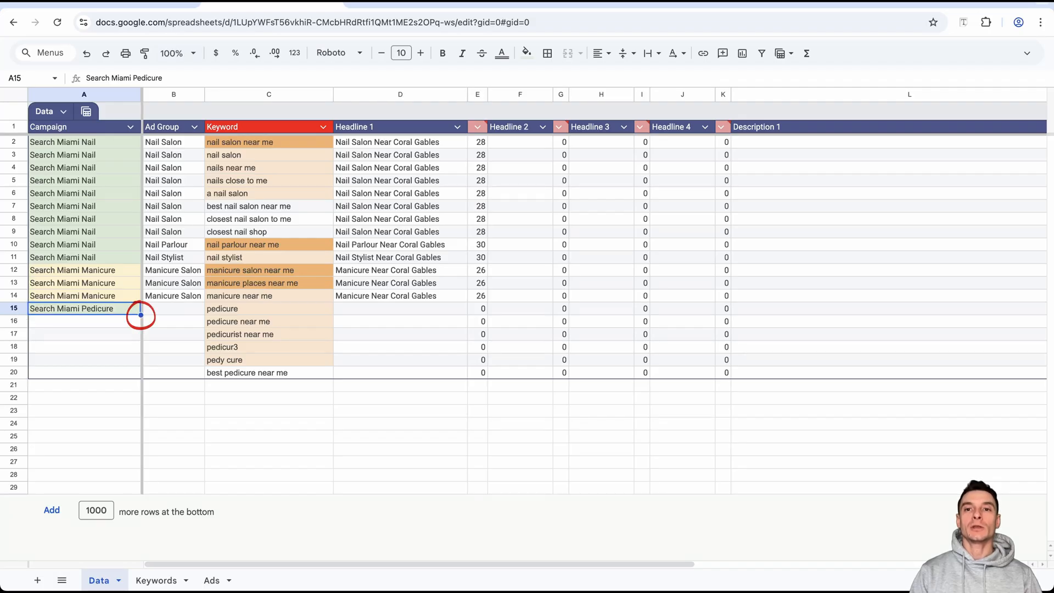
double_click(140, 315)
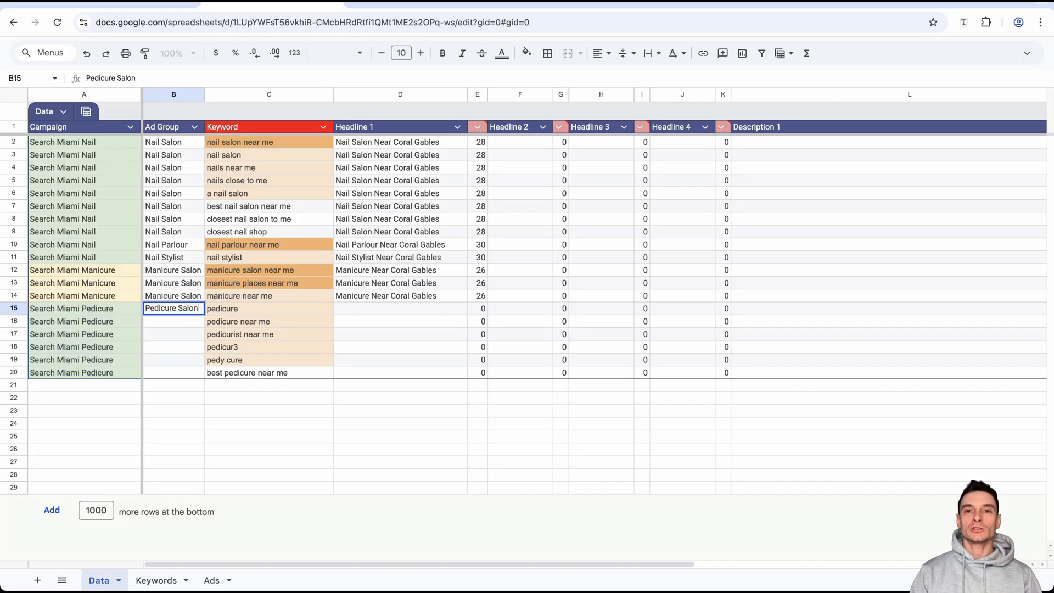
Fill B15:B20 with the ad group "Pedicure Salon" and D15:D20 with the Headline 1 "Pedicure Near Coral Gables".
double_click(205, 314)
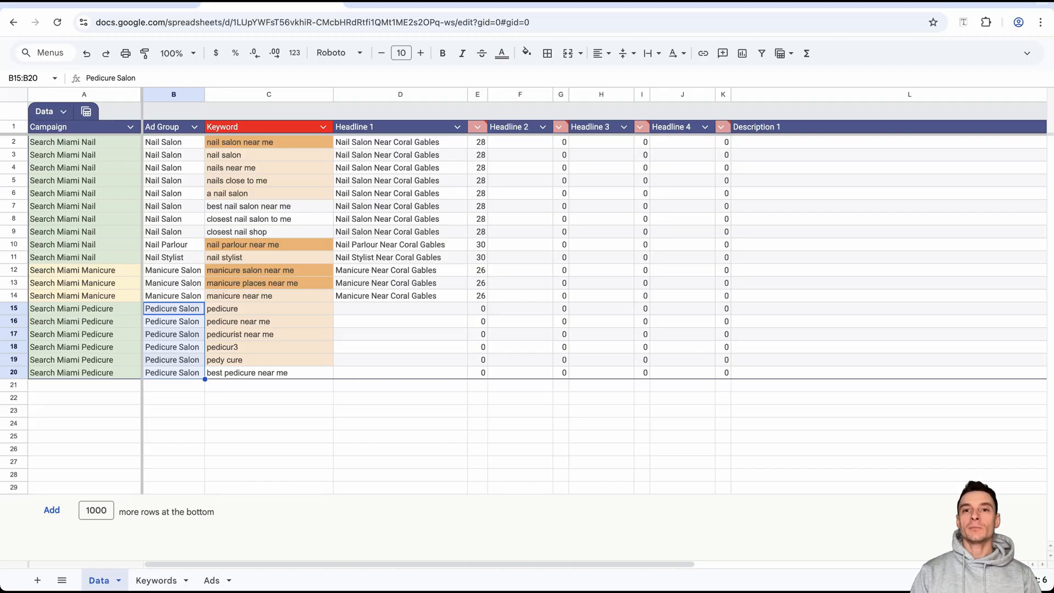
left_click(400, 309)
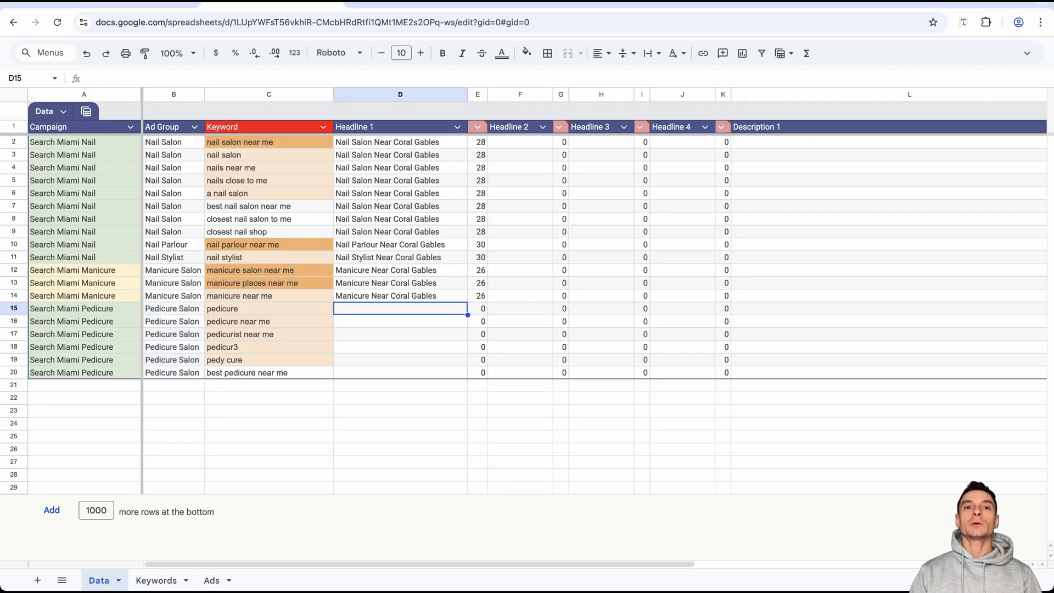
type("Pedicure Near Coral Gables")
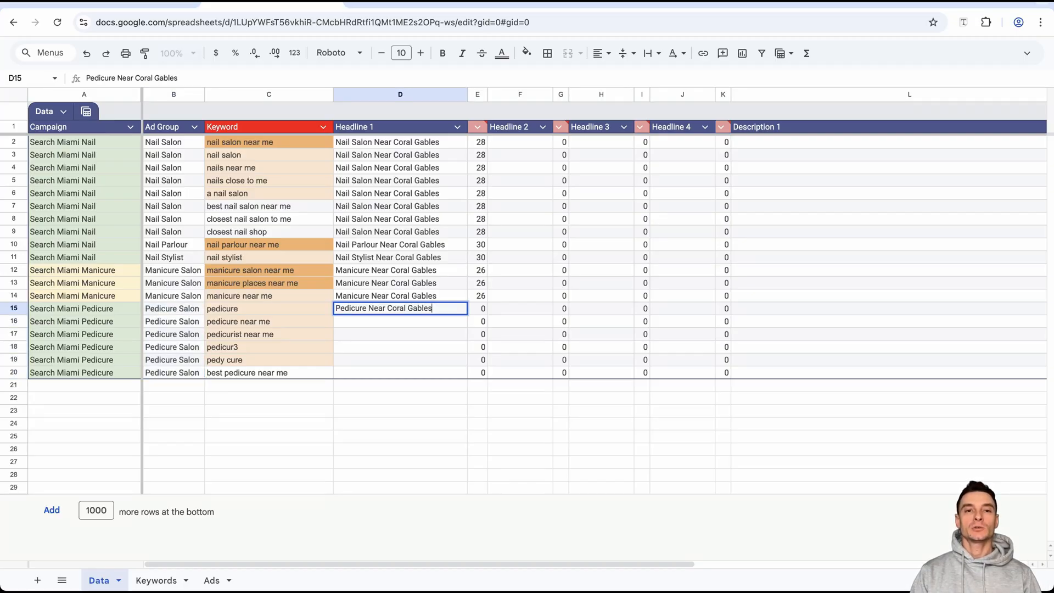
left_click(467, 314)
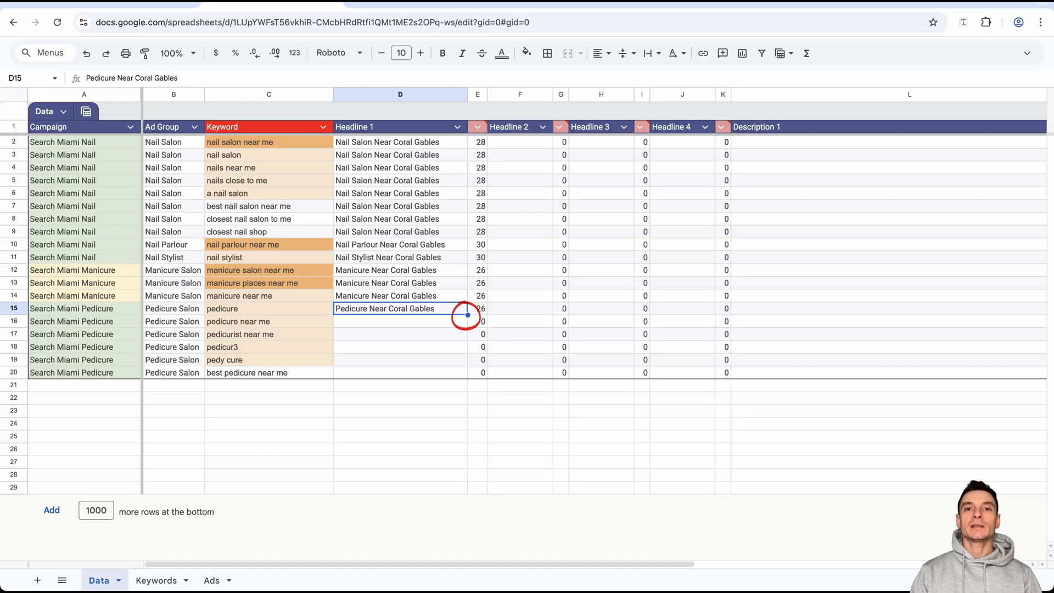
left_click_drag(467, 314, 467, 378)
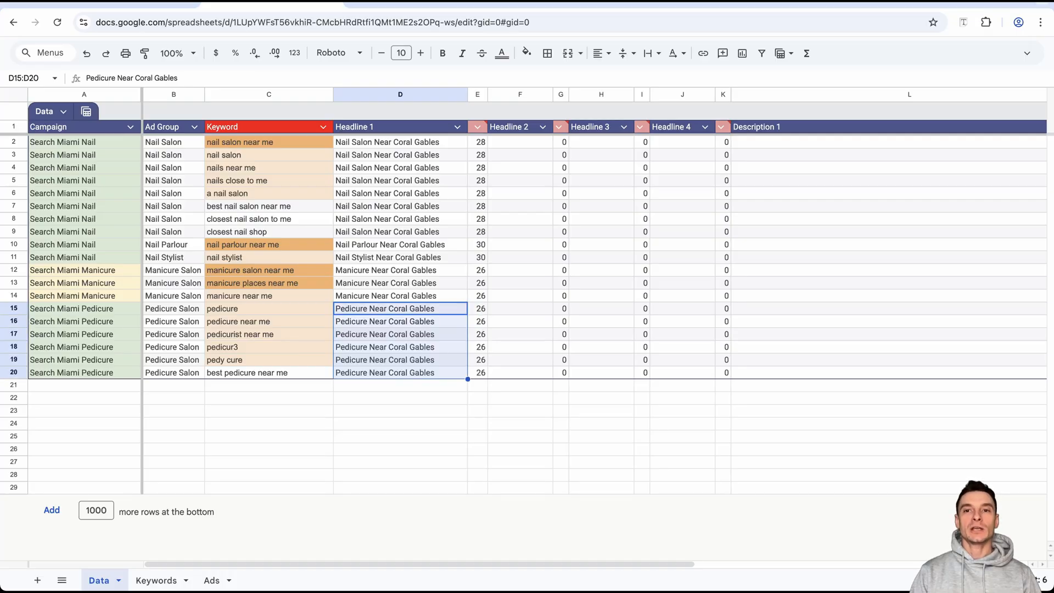
Copy the Nail Art heading from the Groups sheet into A21 and prefix it to read "Search Miami Nail Art".
left_click(269, 385)
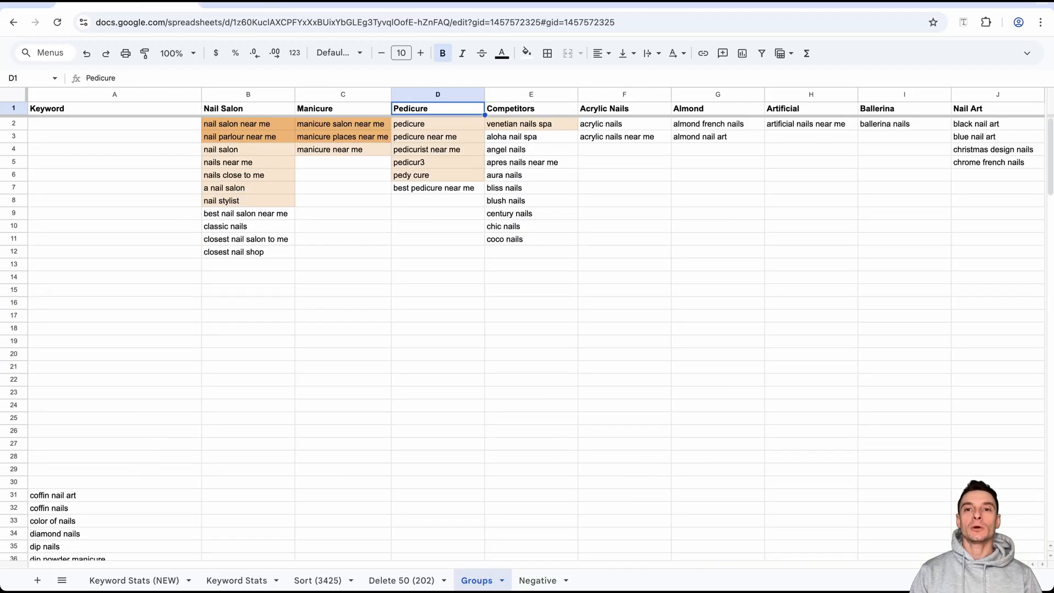
left_click(998, 109)
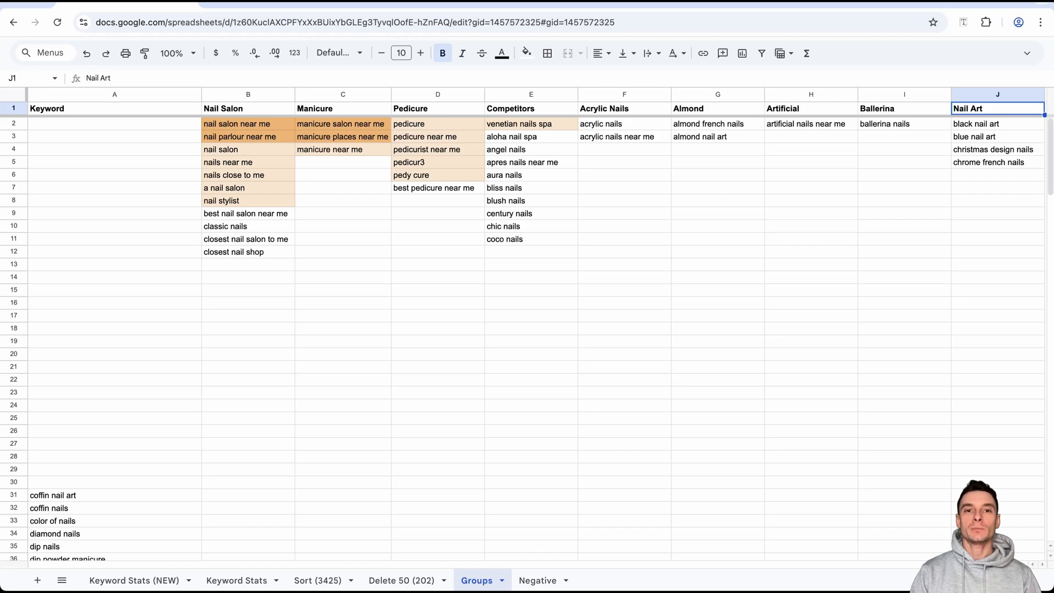
key("ctrl+Tab")
key("super+shift+v")
key("F2")
key("Home")
type("Search Miami")
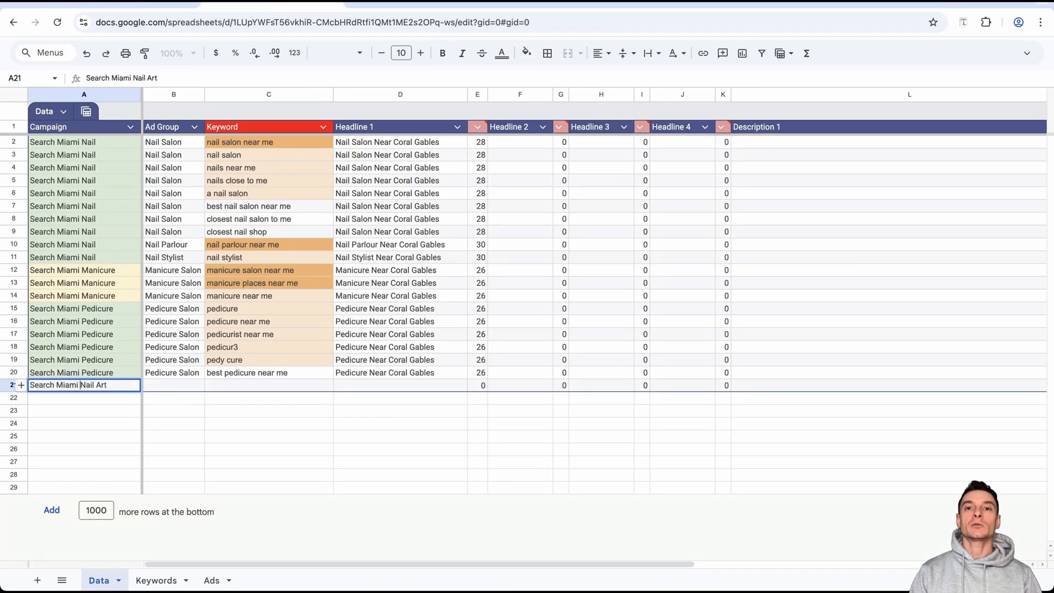
key("Return")
key("Up")
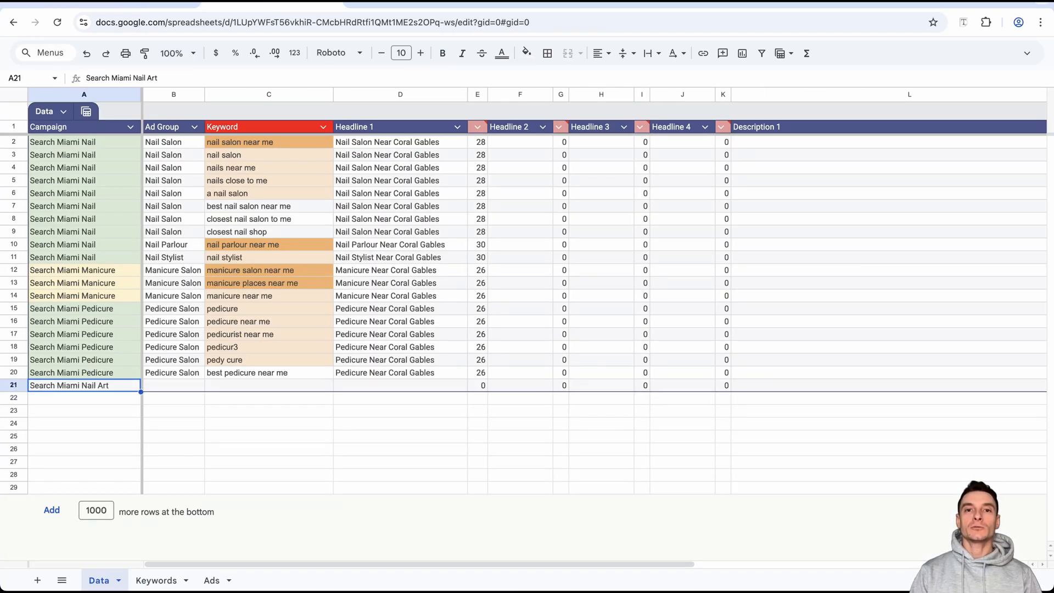
Apply the light yellow formatting of the manicure campaign cell A14 to A21.
left_click(84, 296)
left_click(145, 52)
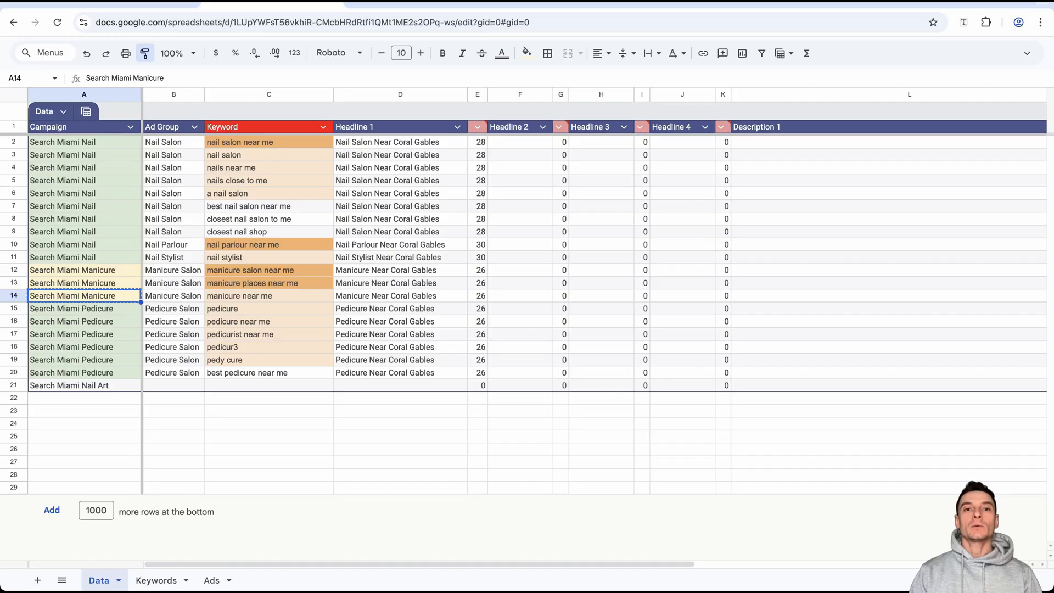
left_click(84, 385)
Copy the Nail Art keywords from the Groups sheet into C21:C24 and fill the campaign name in A21 down to A24.
key("ctrl+shift+Tab")
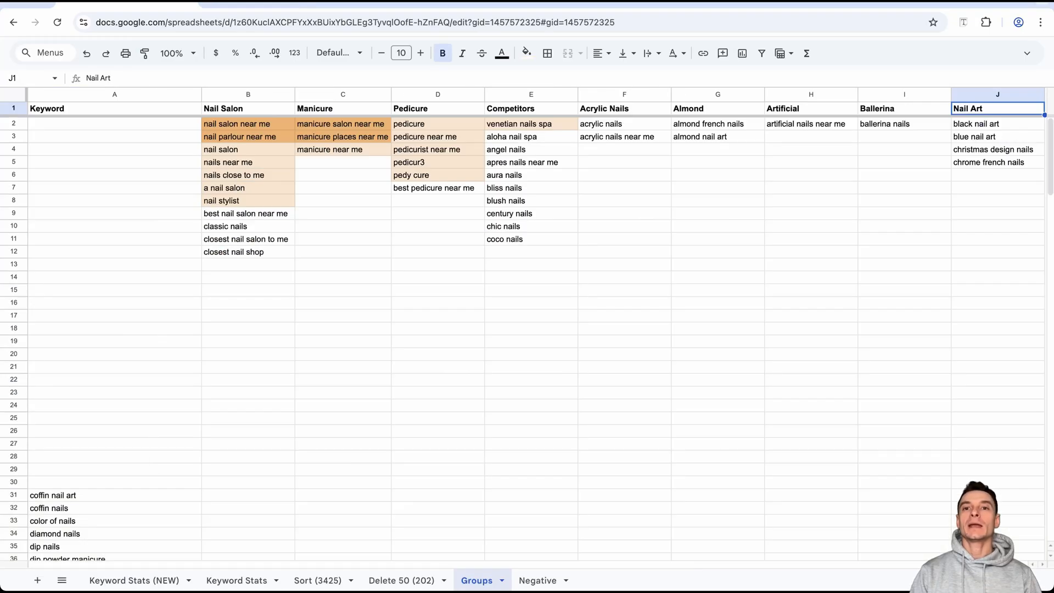
key("Down")
key("ctrl+shift+Down")
key("ctrl+c")
key("ctrl+Tab")
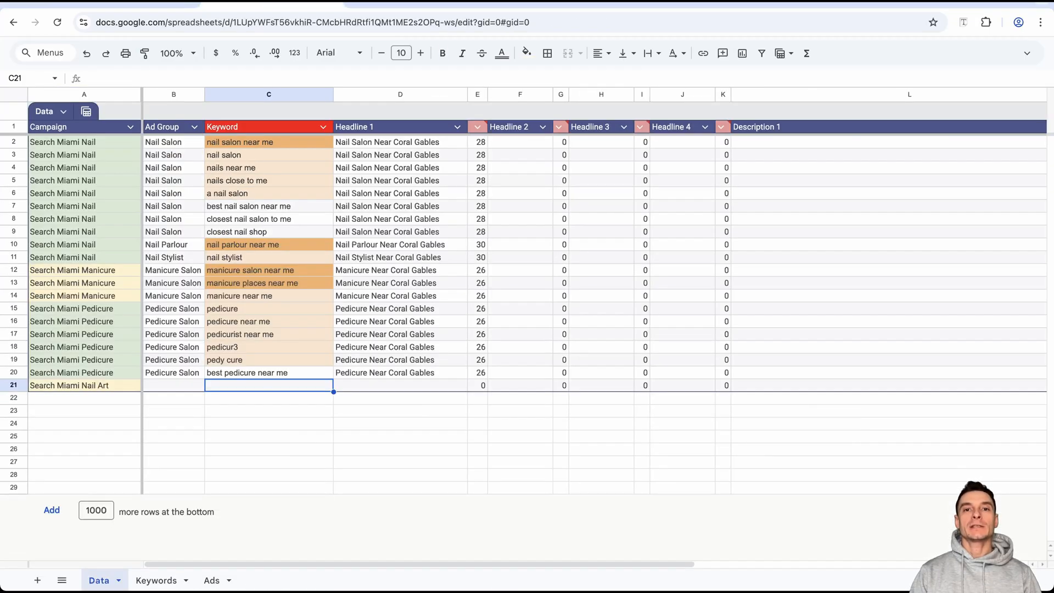
key("ctrl+v")
left_click(134, 387)
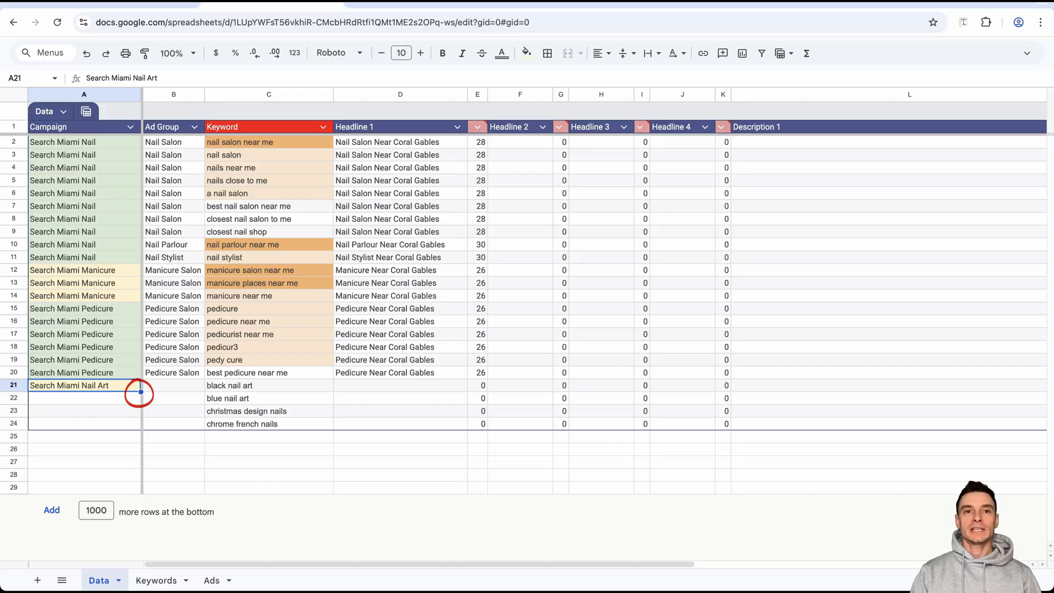
double_click(141, 392)
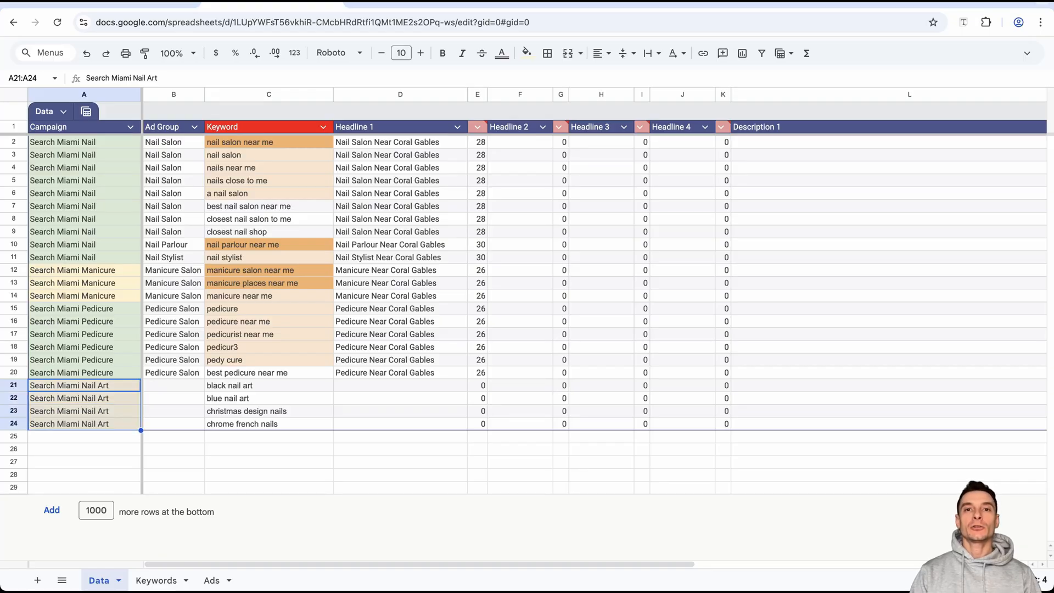
Copy the keyword in C21 into Headline 1 cell D21 and capitalize it as "Black Nail Art".
left_click(269, 385)
key("super+c")
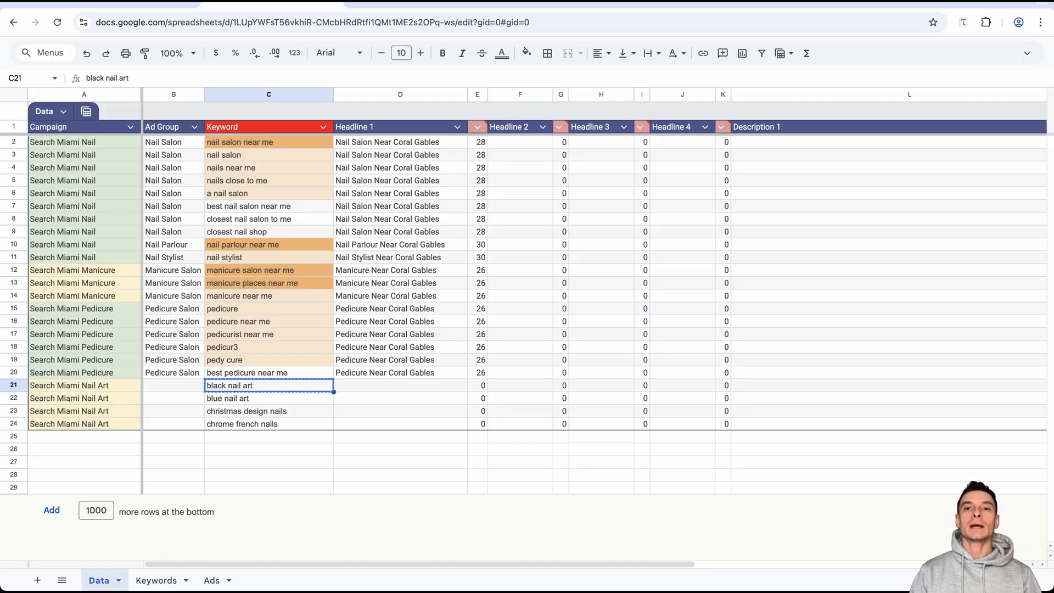
left_click(400, 385)
key("super+v")
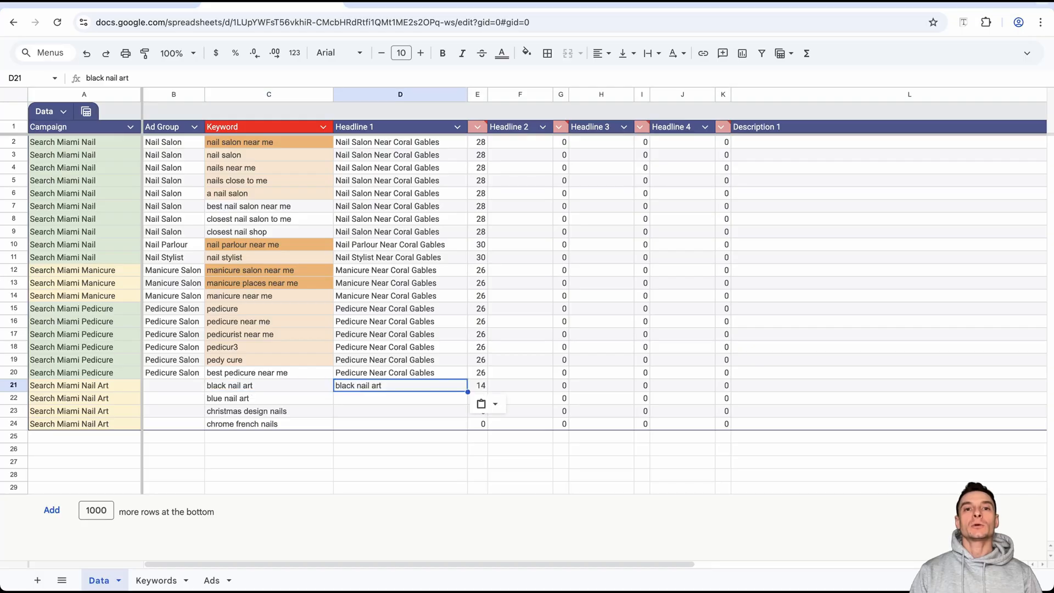
double_click(340, 385)
key("BackSpace")
type("B")
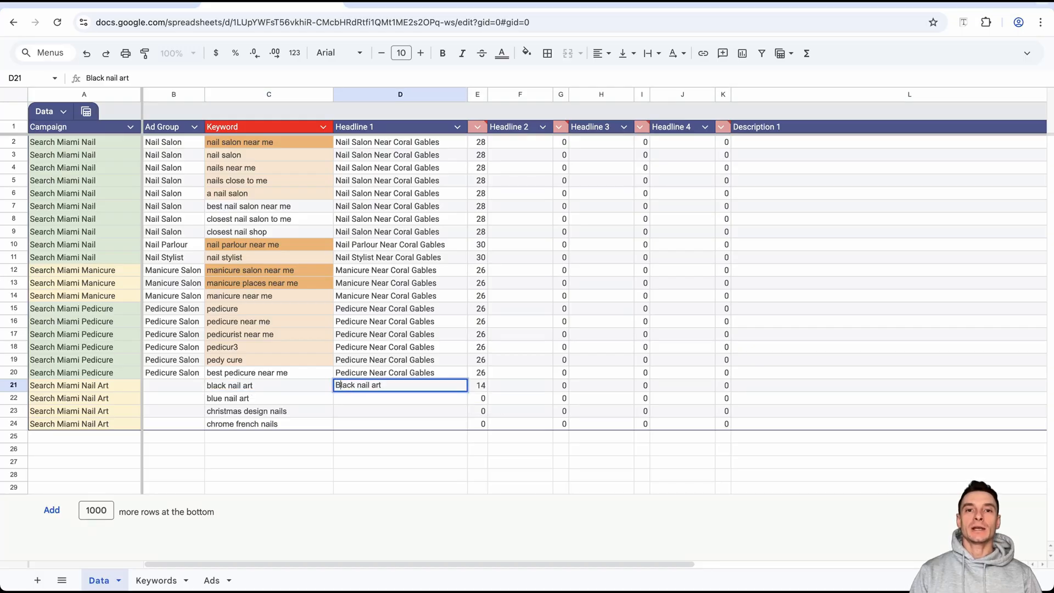
left_click(362, 386)
key("BackSpace")
type("N")
left_click(377, 386)
key("BackSpace")
type("A")
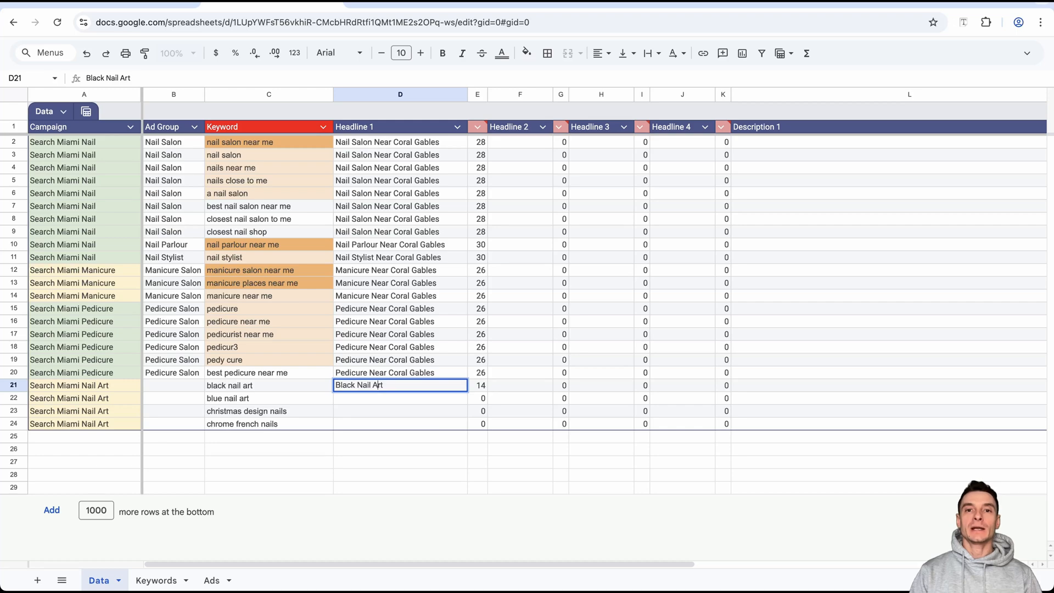
Append "Near Coral Gables", copied from the headline in D20, to the headline in D21.
double_click(400, 373)
left_click_drag(435, 373, 369, 373)
double_click(401, 386)
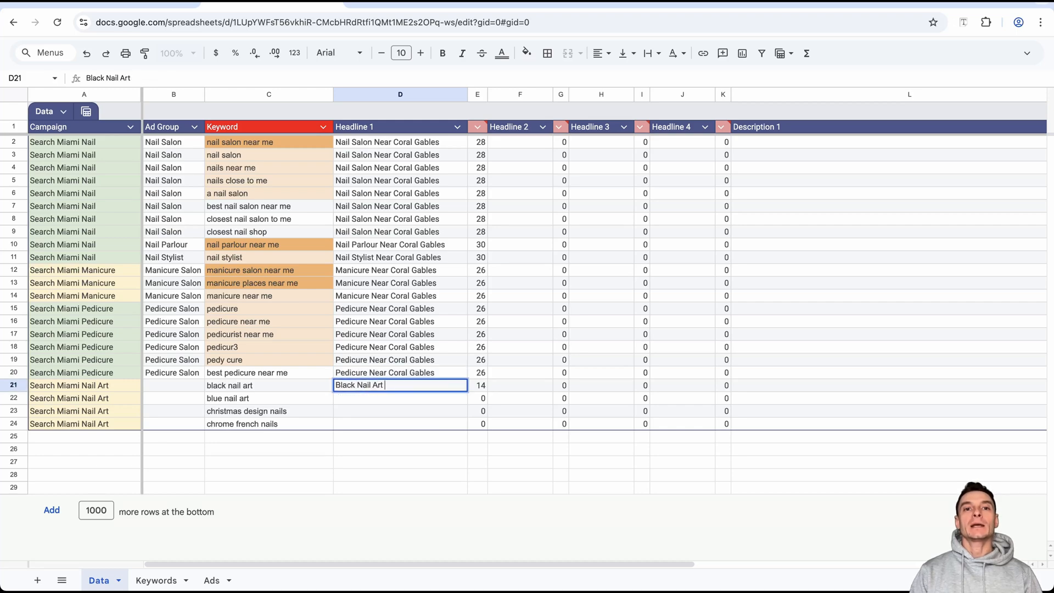
key("ctrl+v")
key("Return")
key("Up")
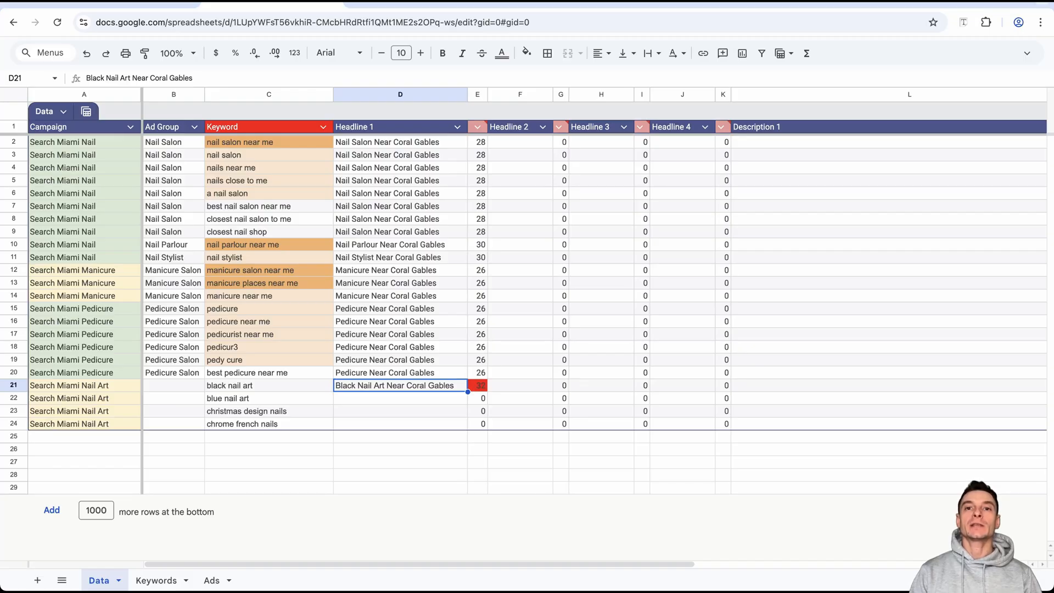
Replace "Near" with "in" so the headline in D21 reads "Black Nail Art in Coral Gables".
double_click(393, 384)
type("in")
key("ctrl+Return")
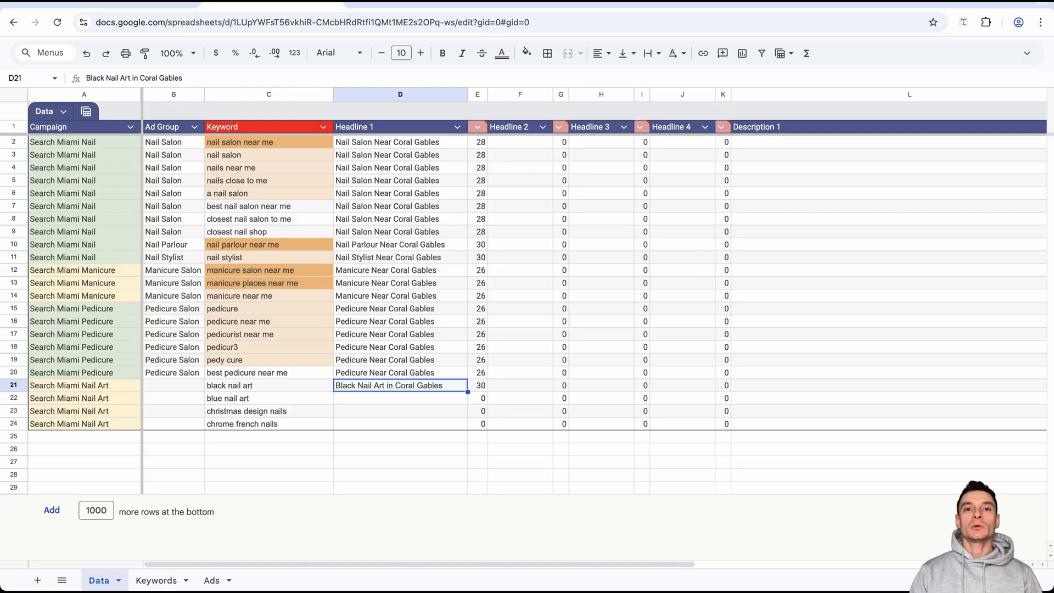
Copy the keywords in C22:C24 into D22:D24 as capitalized headlines, with D22 reading "Blue Nail Art in Coral Gables".
left_click(269, 399)
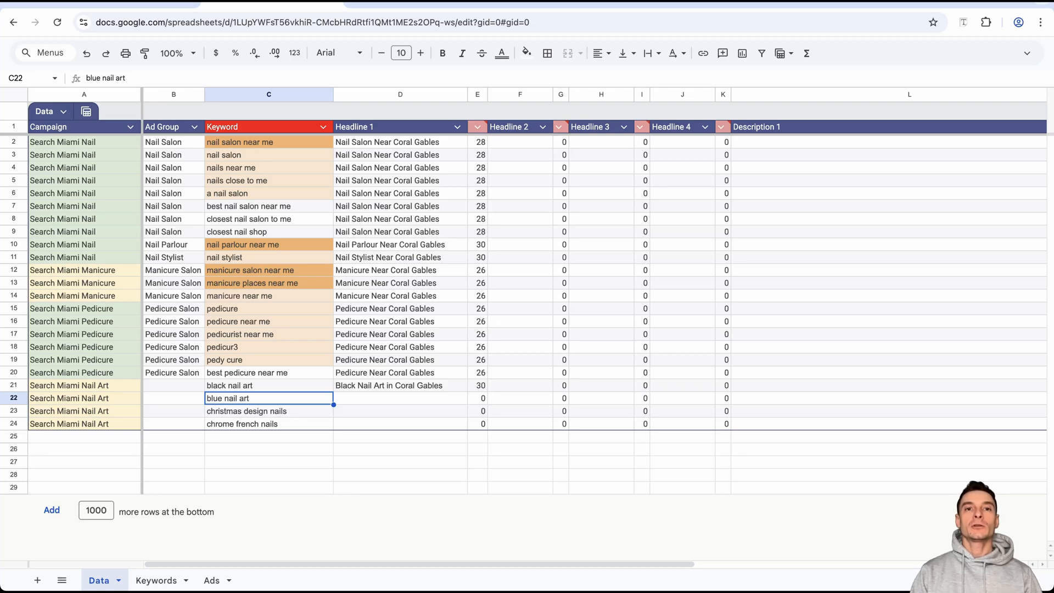
key("shift+Down")
key("shift+Down")
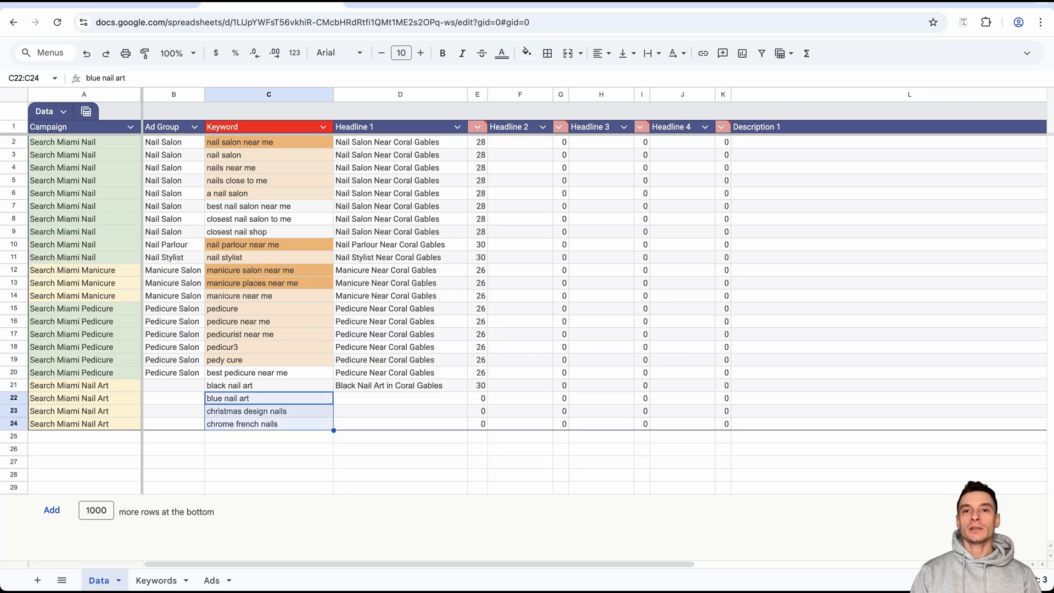
key("super+c")
key("Right")
key("super+v")
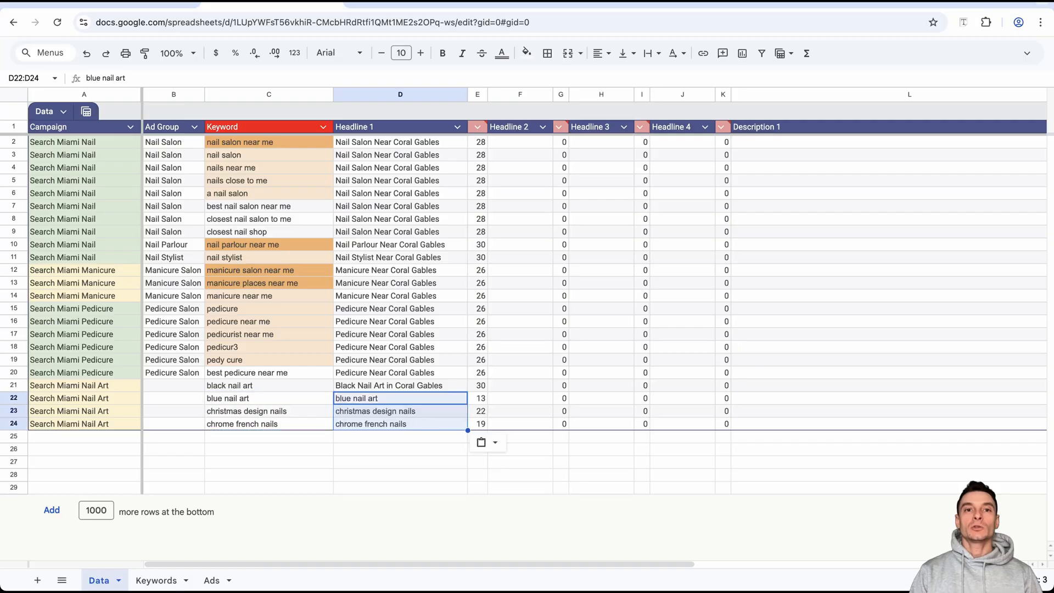
left_click(400, 398)
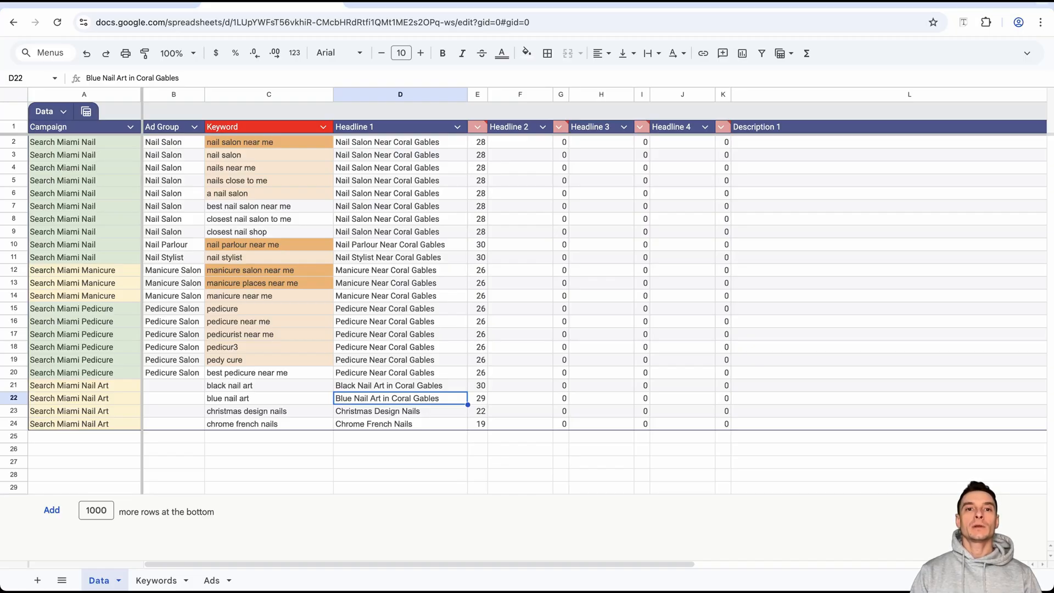
left_click(268, 385)
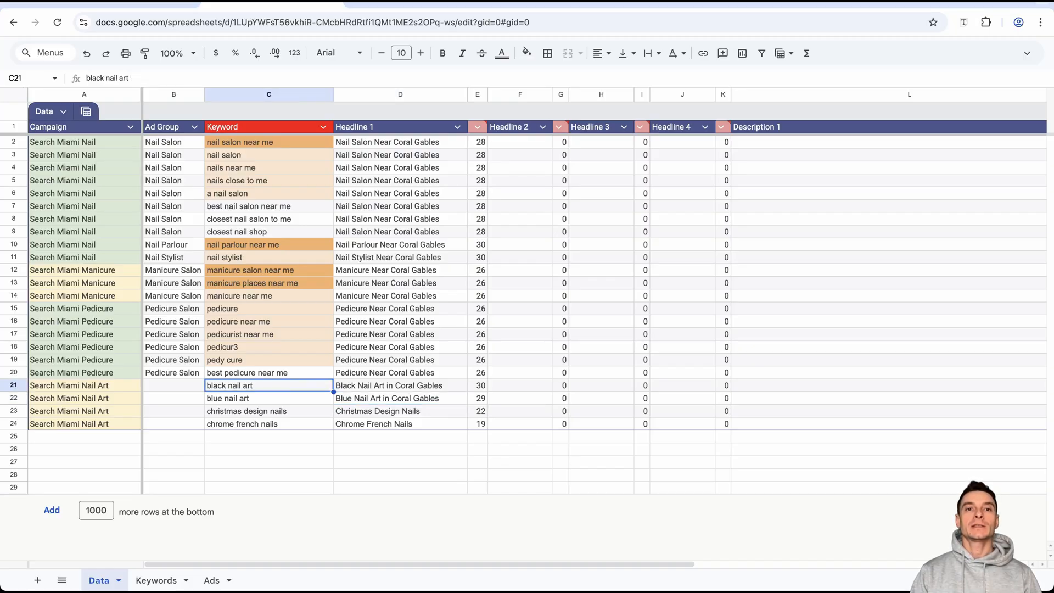
left_click(401, 412)
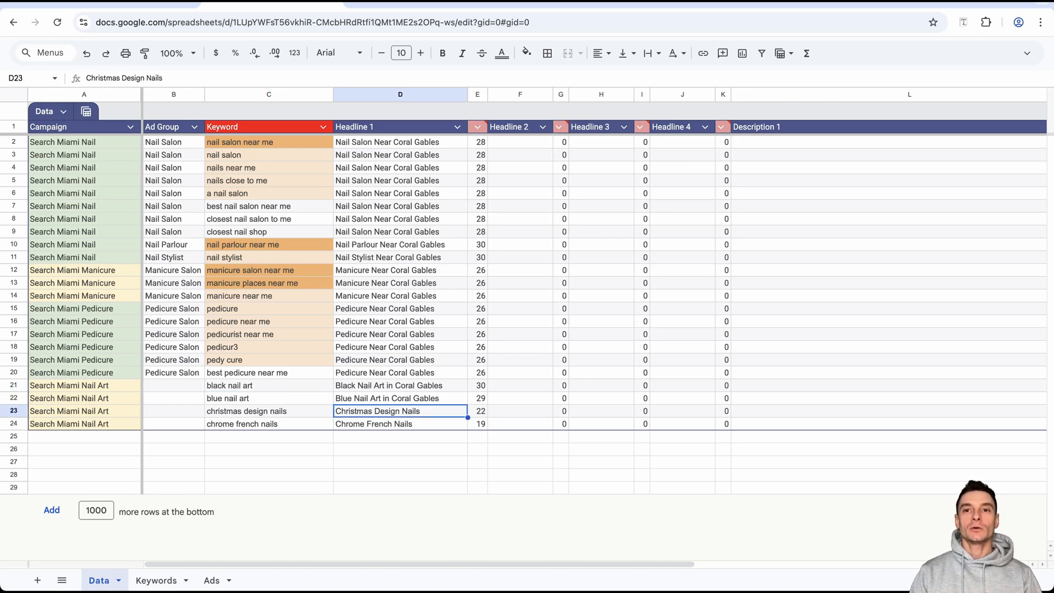
left_click(269, 398)
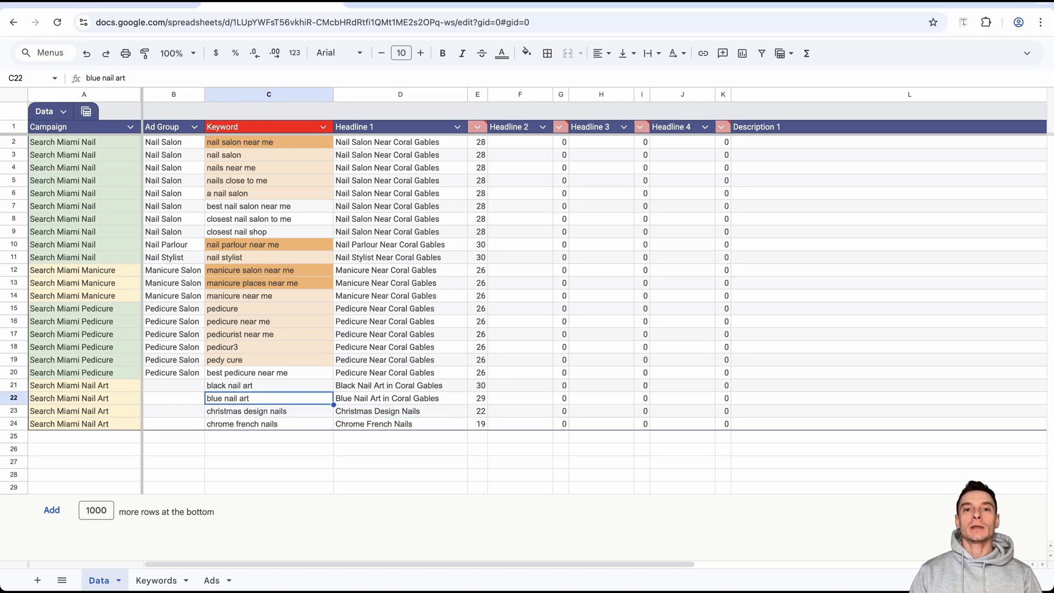
left_click(400, 385)
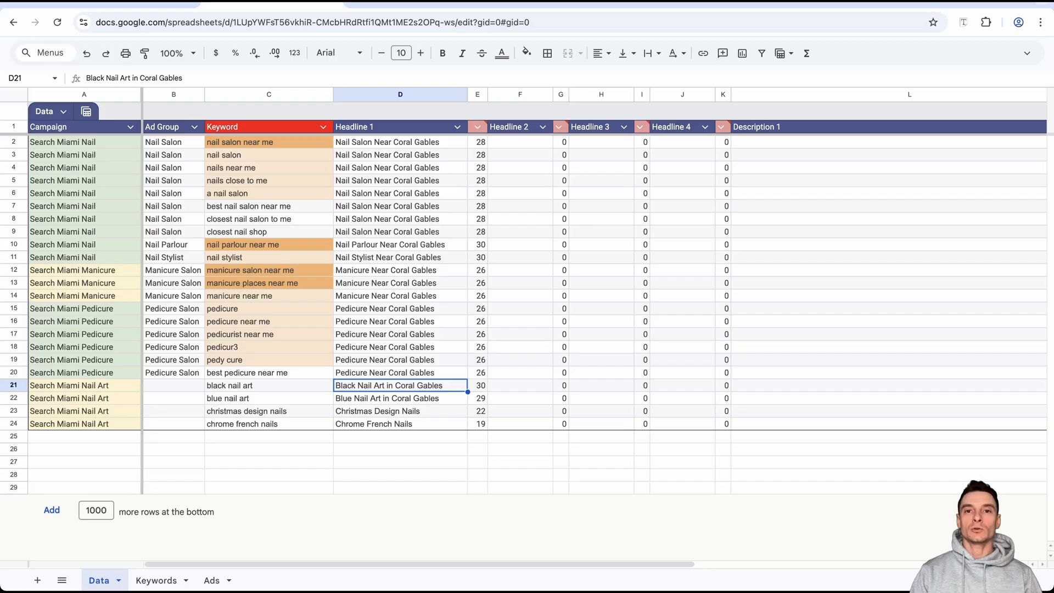
left_click(400, 399)
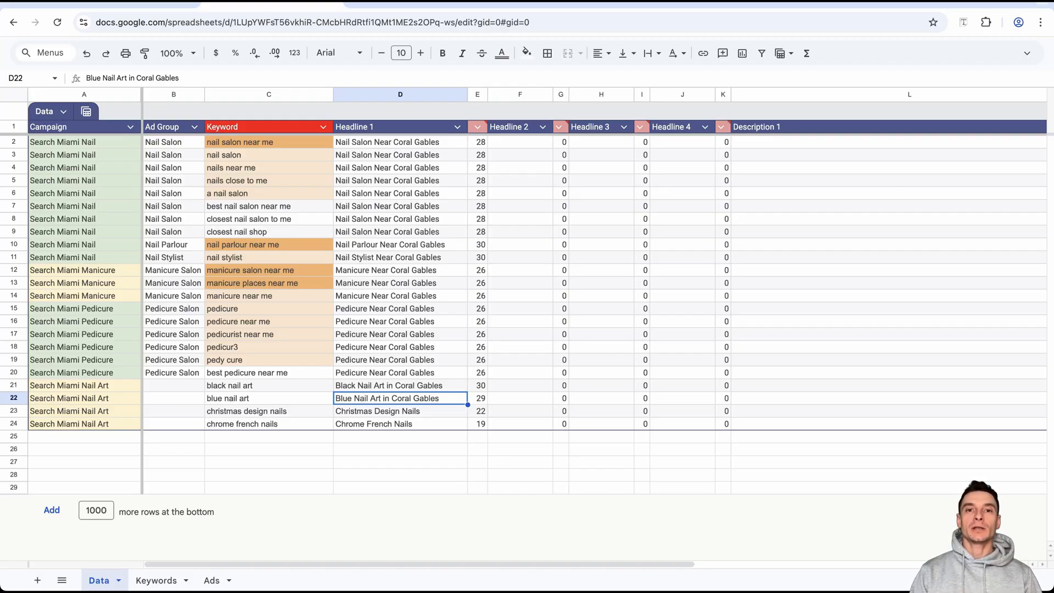
Copy the nail art keywords in C21:C24 into Ad Group cells B21:B24 and fit column B's width to its contents.
left_click_drag(269, 385, 268, 423)
key("super+c")
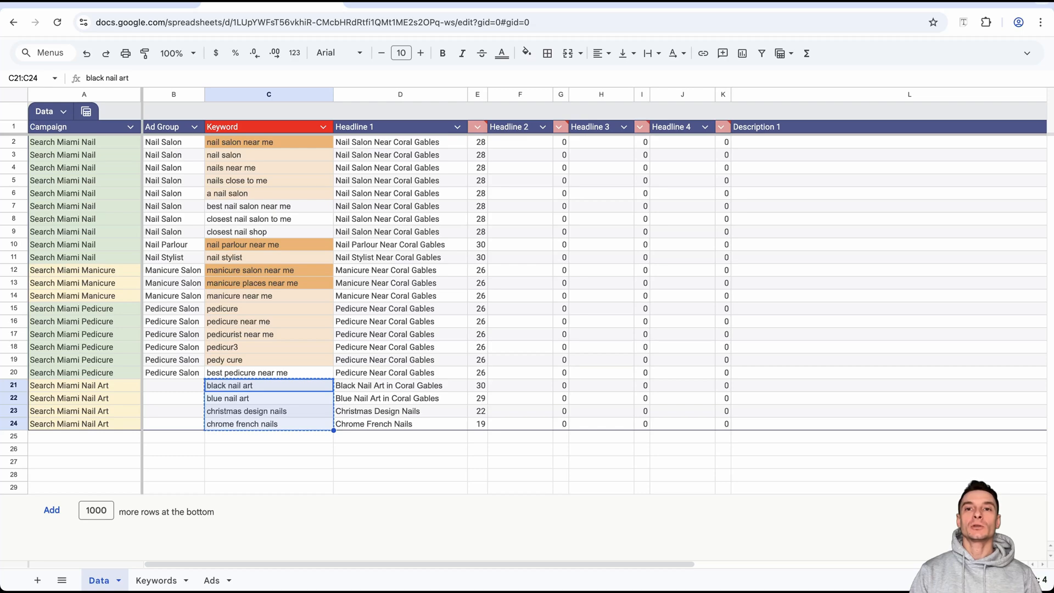
left_click(173, 386)
key("super+v")
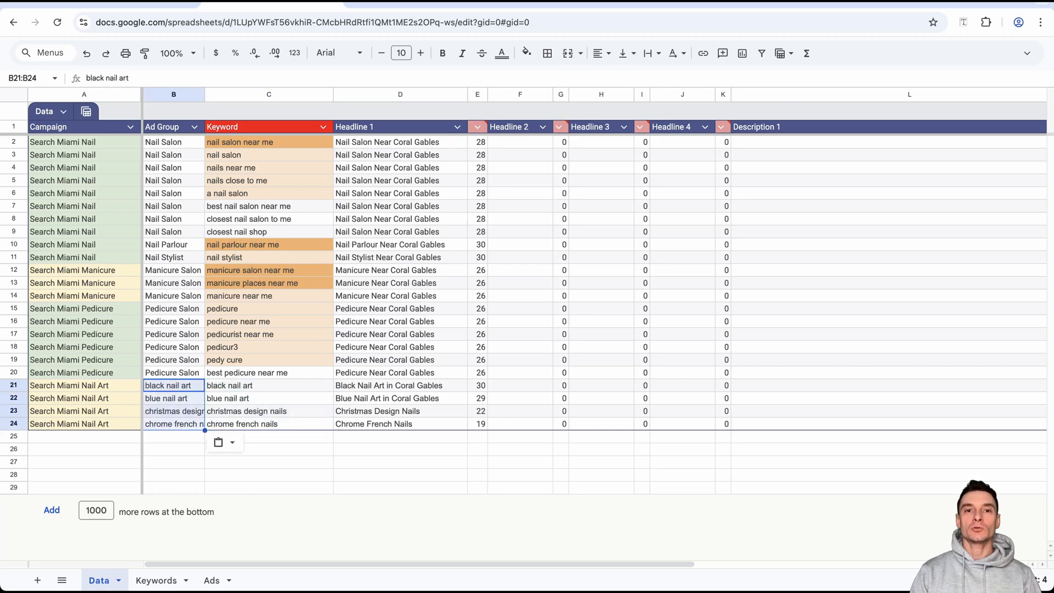
double_click(204, 94)
left_click(76, 127)
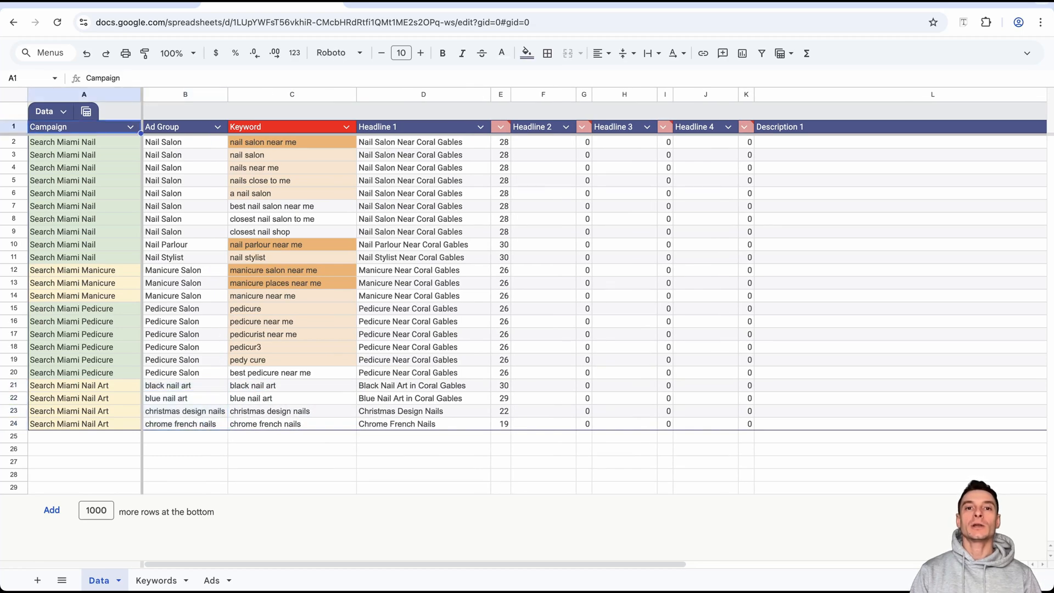